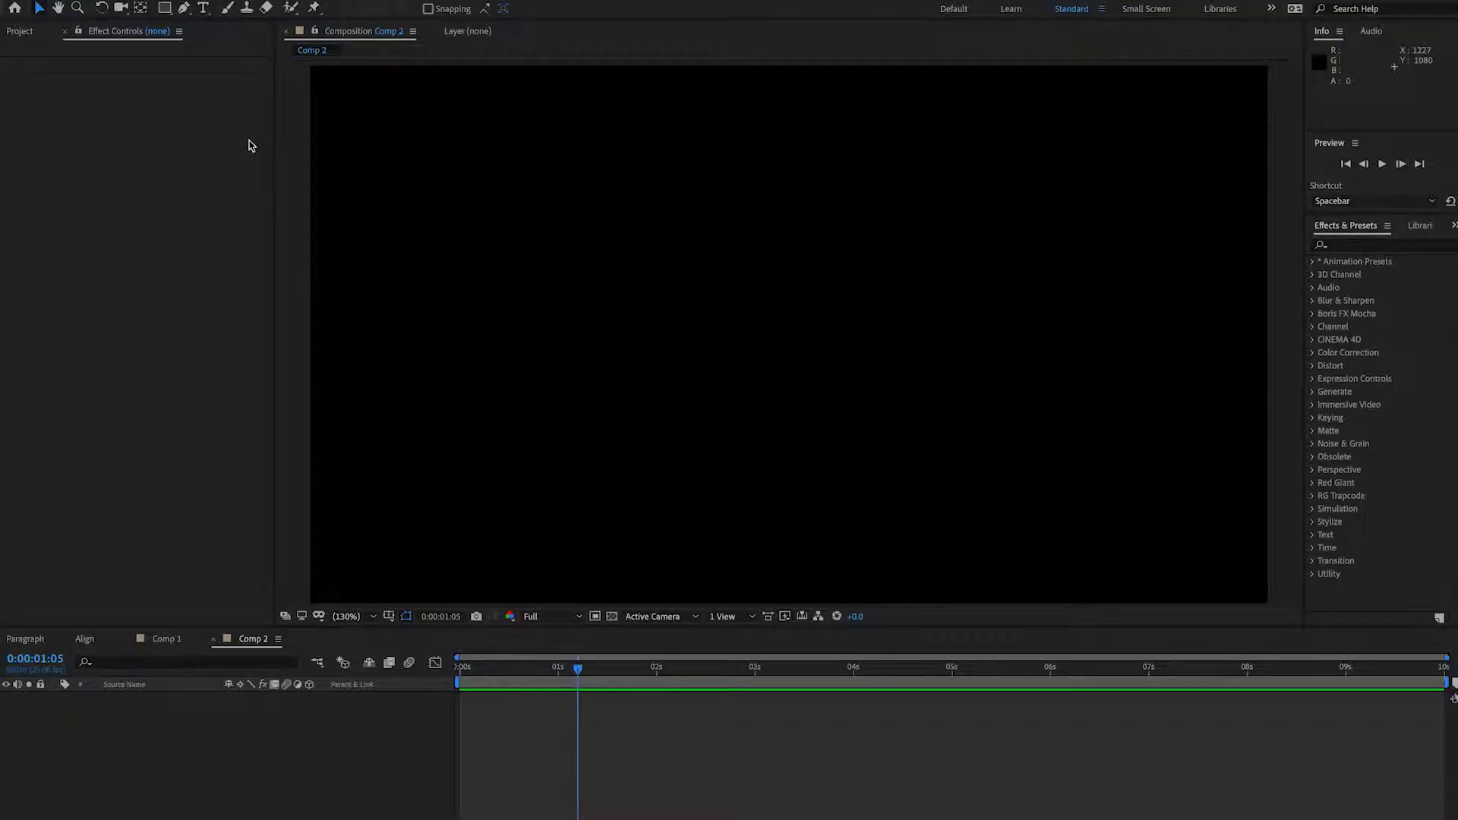
Return Comp 2's playhead to 0:00:00:00 and start creating a new red solid layer
{"action": "left_click", "coordinate": [579, 674]}
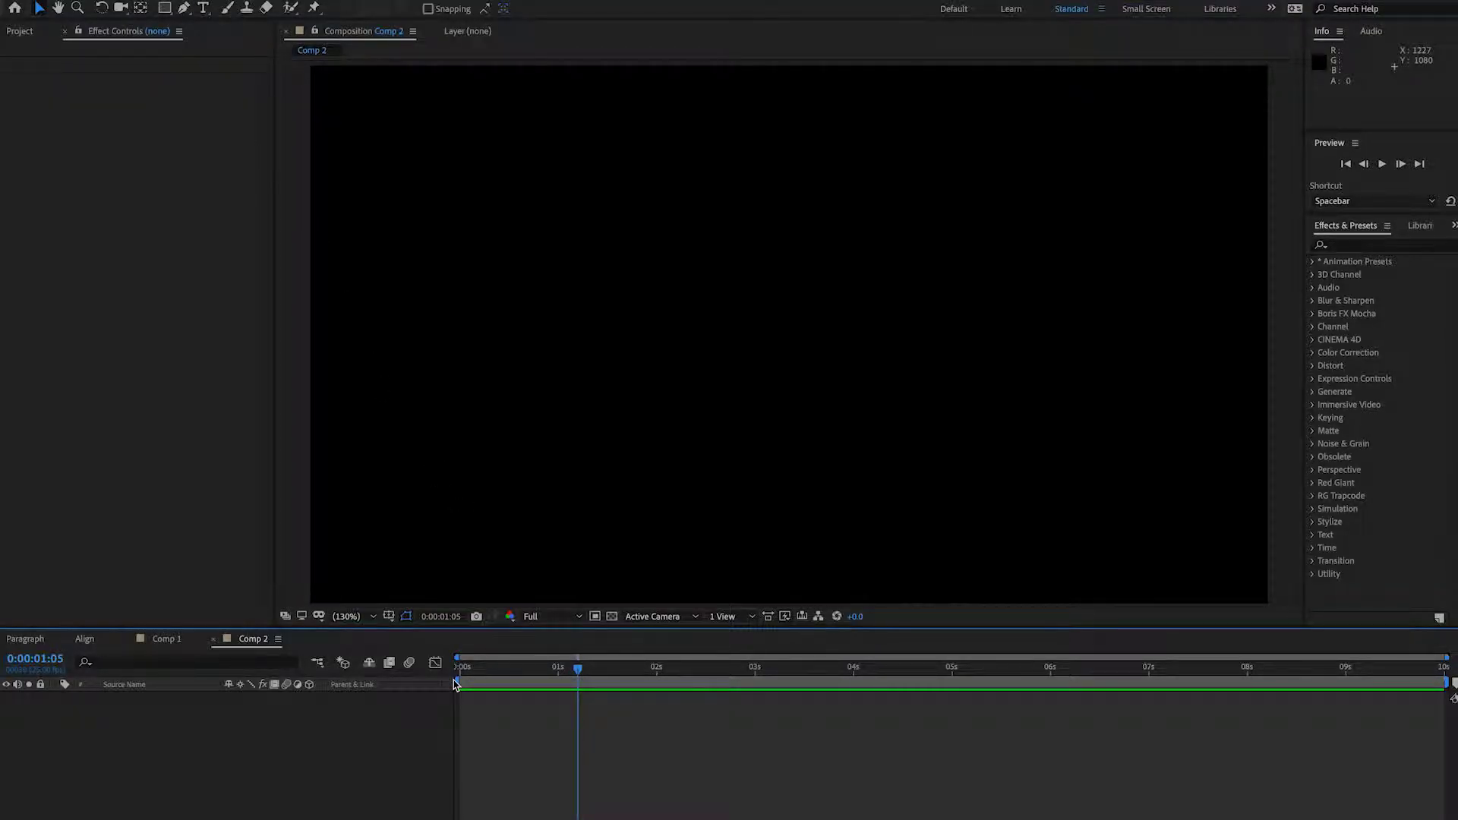
{"action": "left_click_drag", "start_coordinate": [572, 674], "coordinate": [453, 673]}
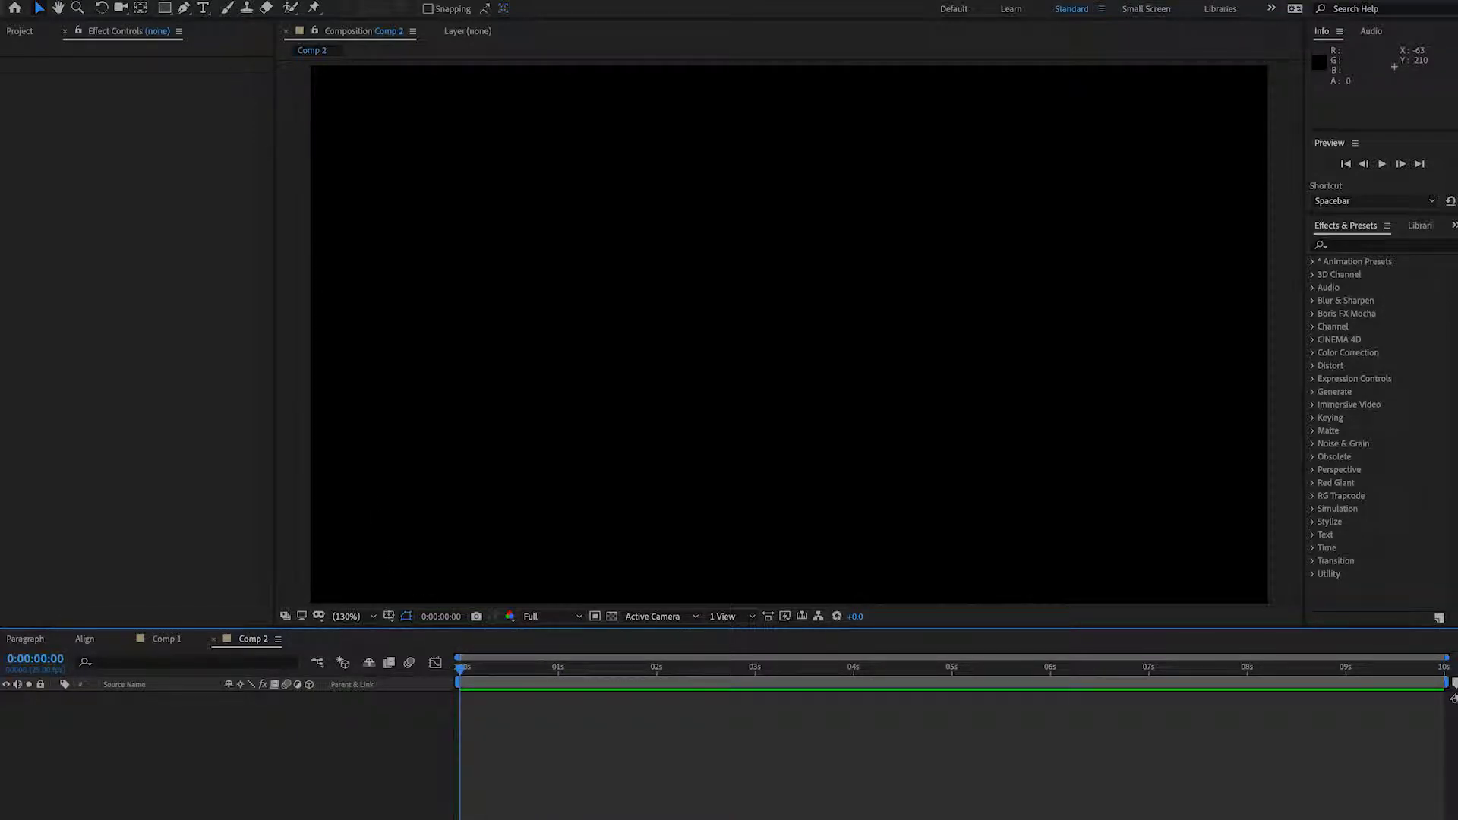
{"action": "left_click", "coordinate": [274, 0]}
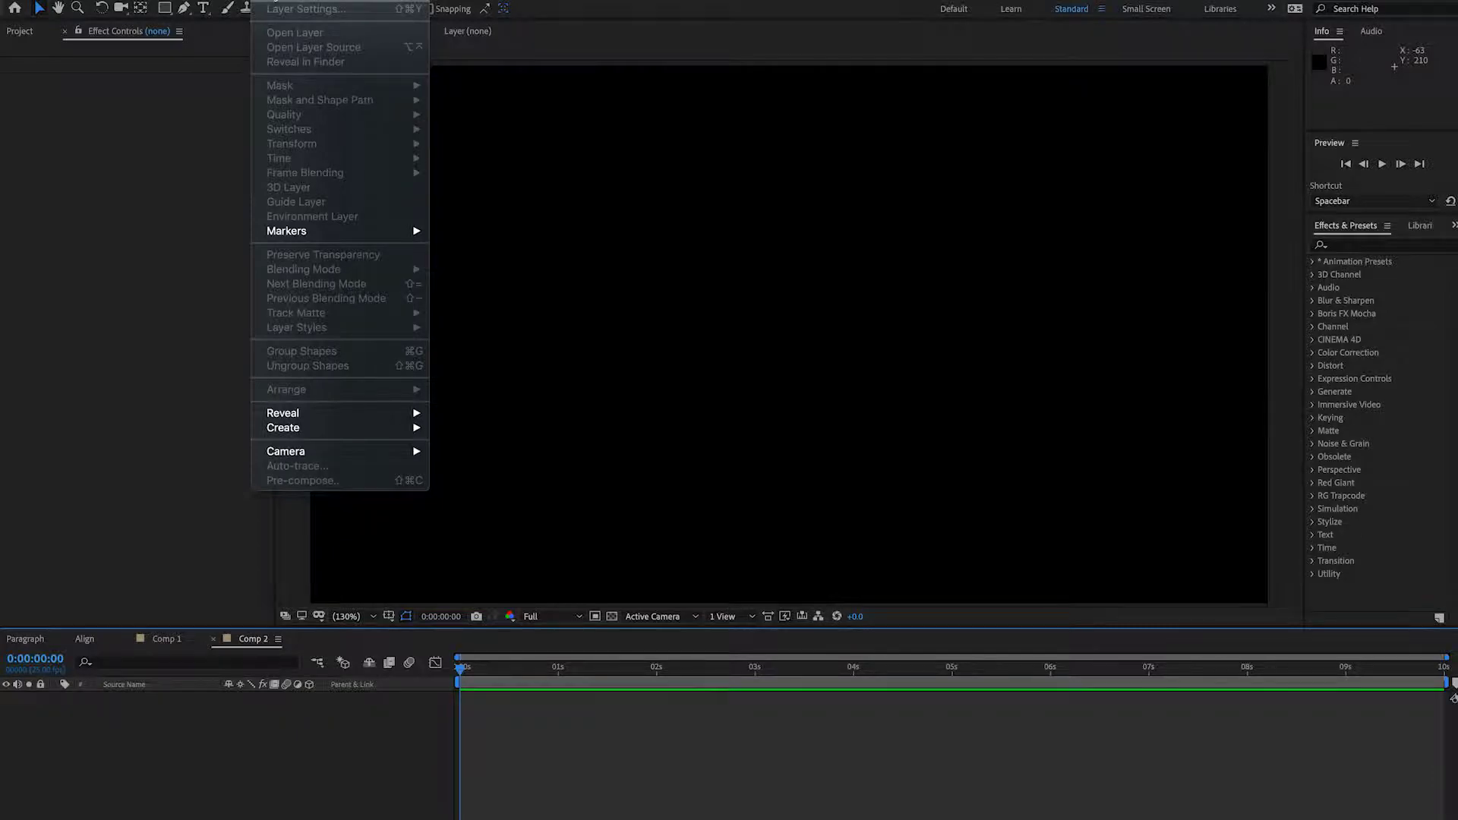
{"action": "mouse_move", "coordinate": [379, 1]}
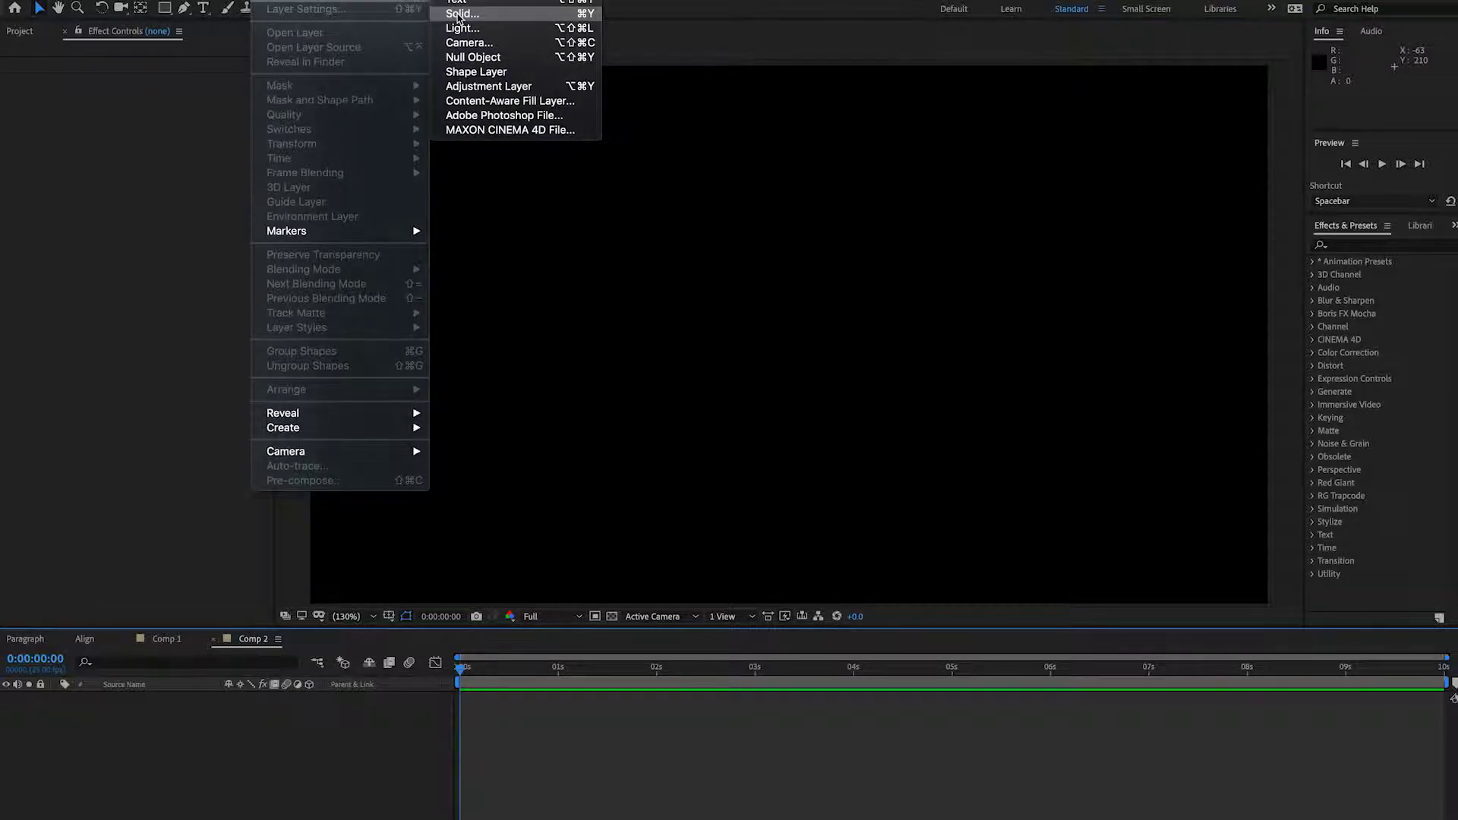
{"action": "left_click", "coordinate": [461, 14]}
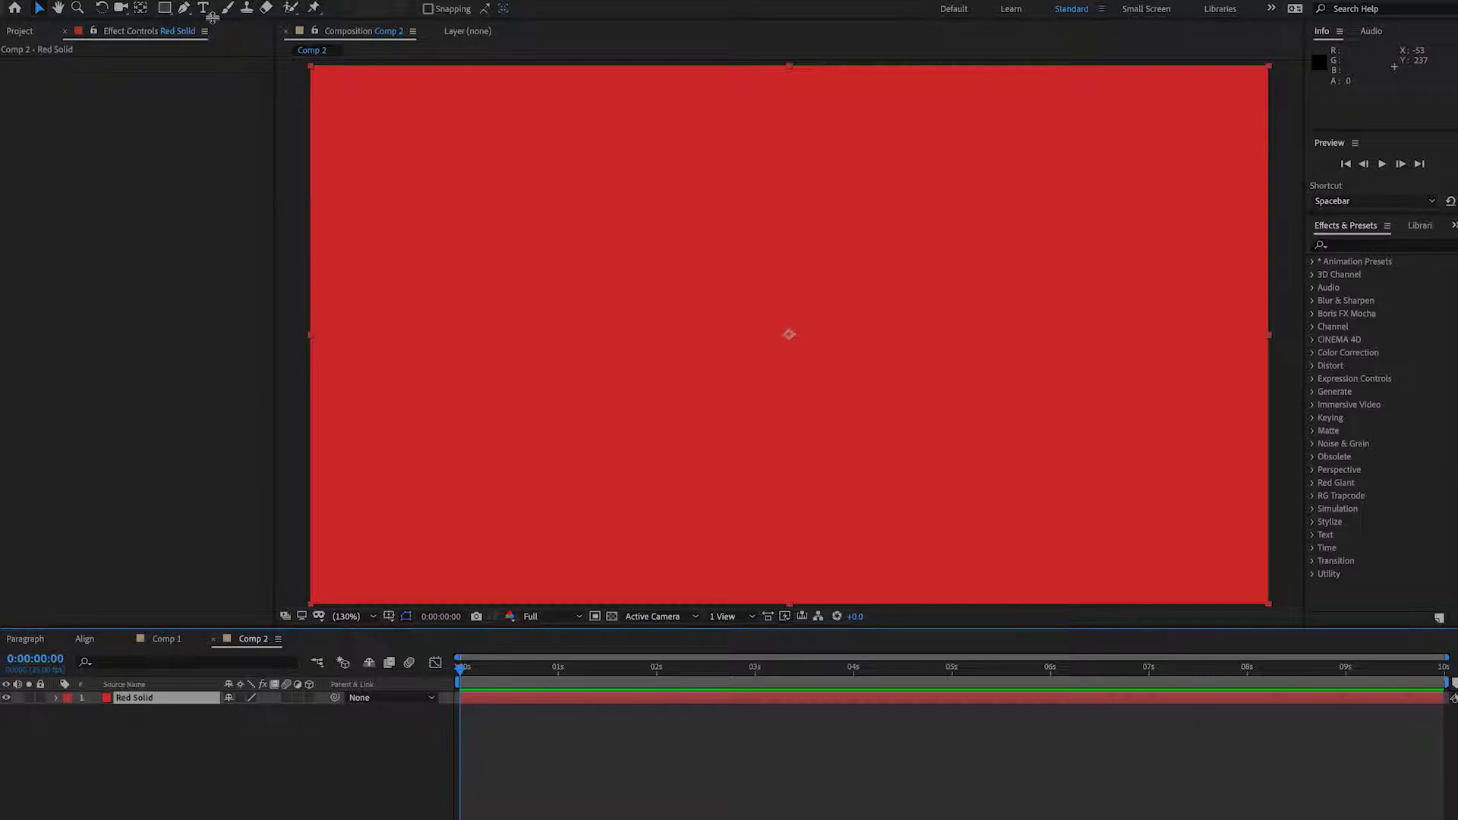
Pen-draw an open S-shaped 8-vertex mask from lower left to upper right on Red Solid, then reselect the layer
{"action": "left_click", "coordinate": [184, 8]}
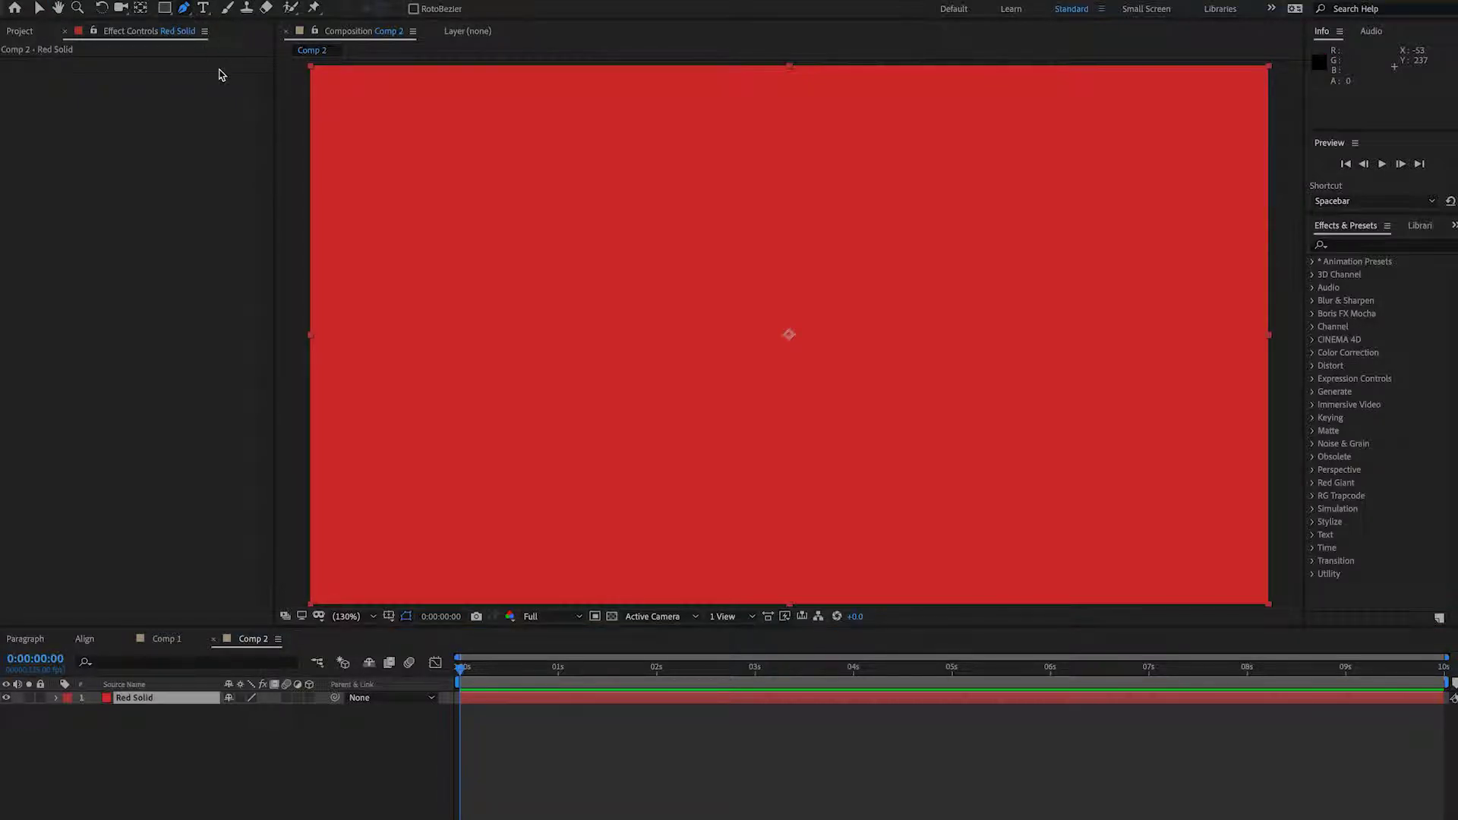
{"action": "left_click", "coordinate": [385, 516]}
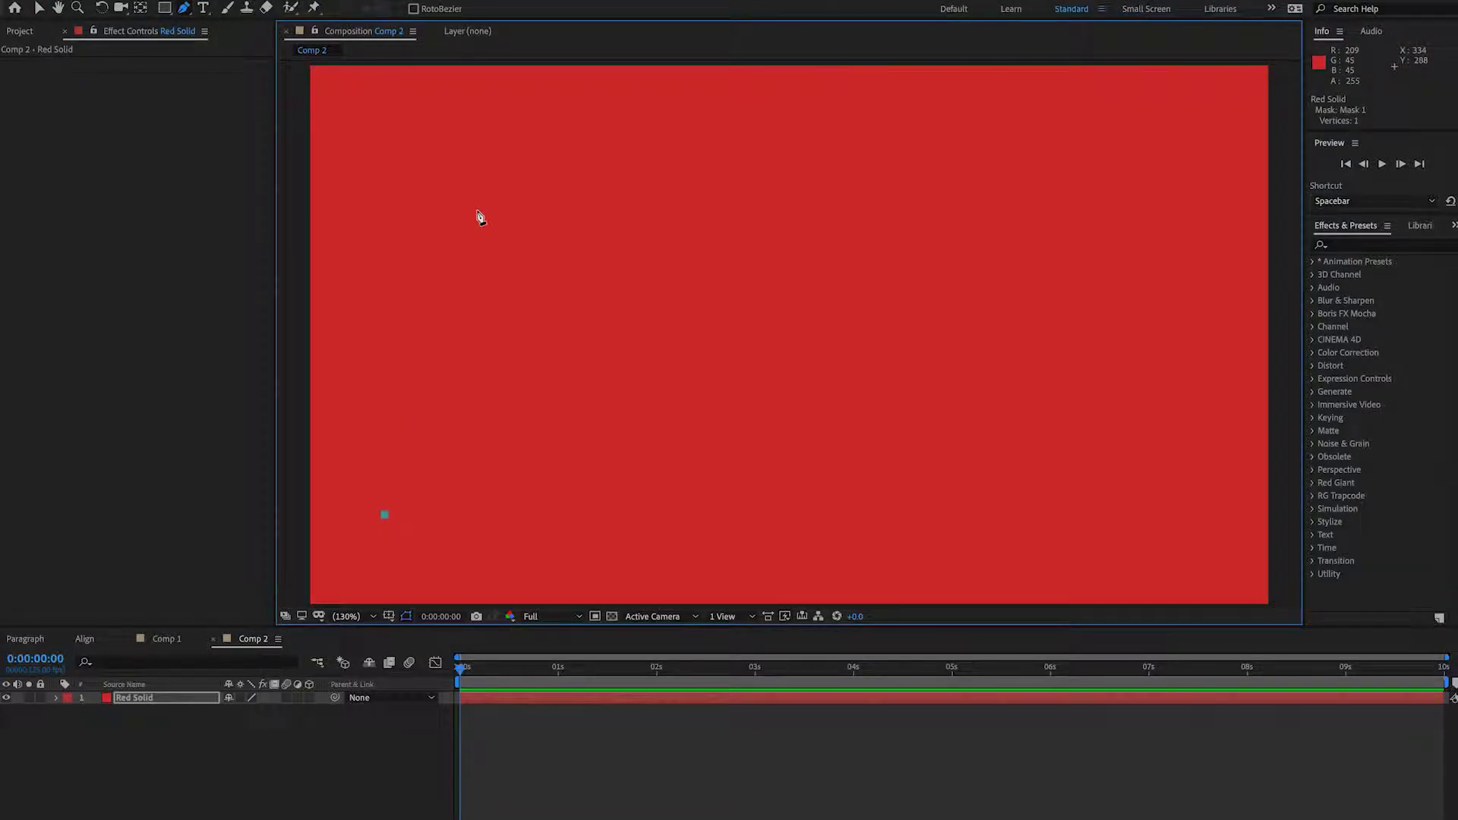
{"action": "left_click_drag", "start_coordinate": [482, 212], "coordinate": [617, 149]}
{"action": "left_click", "coordinate": [816, 202]}
{"action": "mouse_move", "coordinate": [872, 224]}
{"action": "left_mouse_down"}
{"action": "mouse_move", "coordinate": [912, 254]}
{"action": "mouse_move", "coordinate": [869, 225]}
{"action": "left_mouse_up"}
{"action": "left_click_drag", "start_coordinate": [778, 407], "coordinate": [642, 476]}
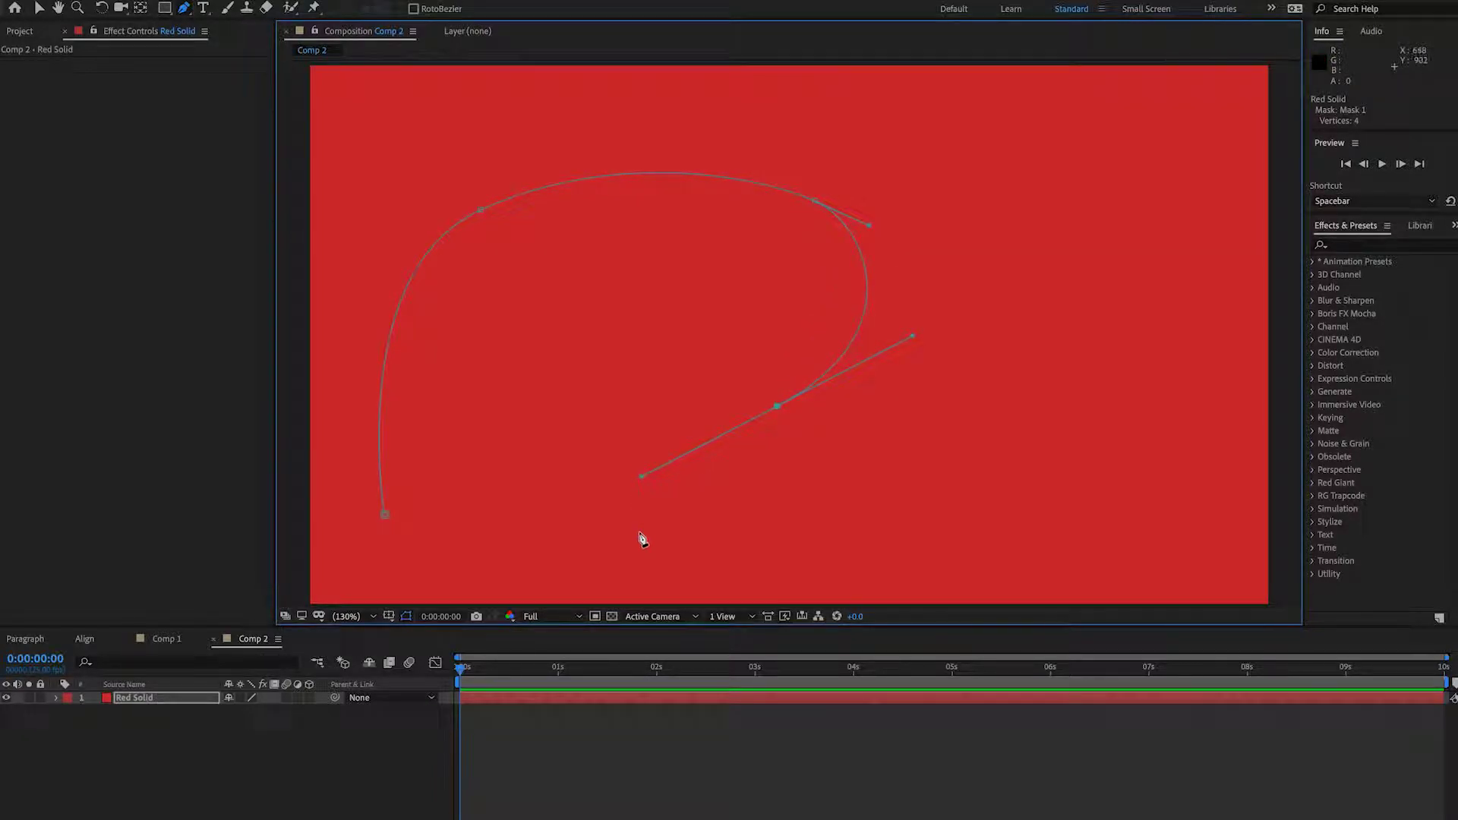
{"action": "left_click_drag", "start_coordinate": [863, 548], "coordinate": [954, 505]}
{"action": "left_click_drag", "start_coordinate": [1061, 286], "coordinate": [1155, 221]}
{"action": "left_click", "coordinate": [1221, 219]}
{"action": "left_click", "coordinate": [639, 790]}
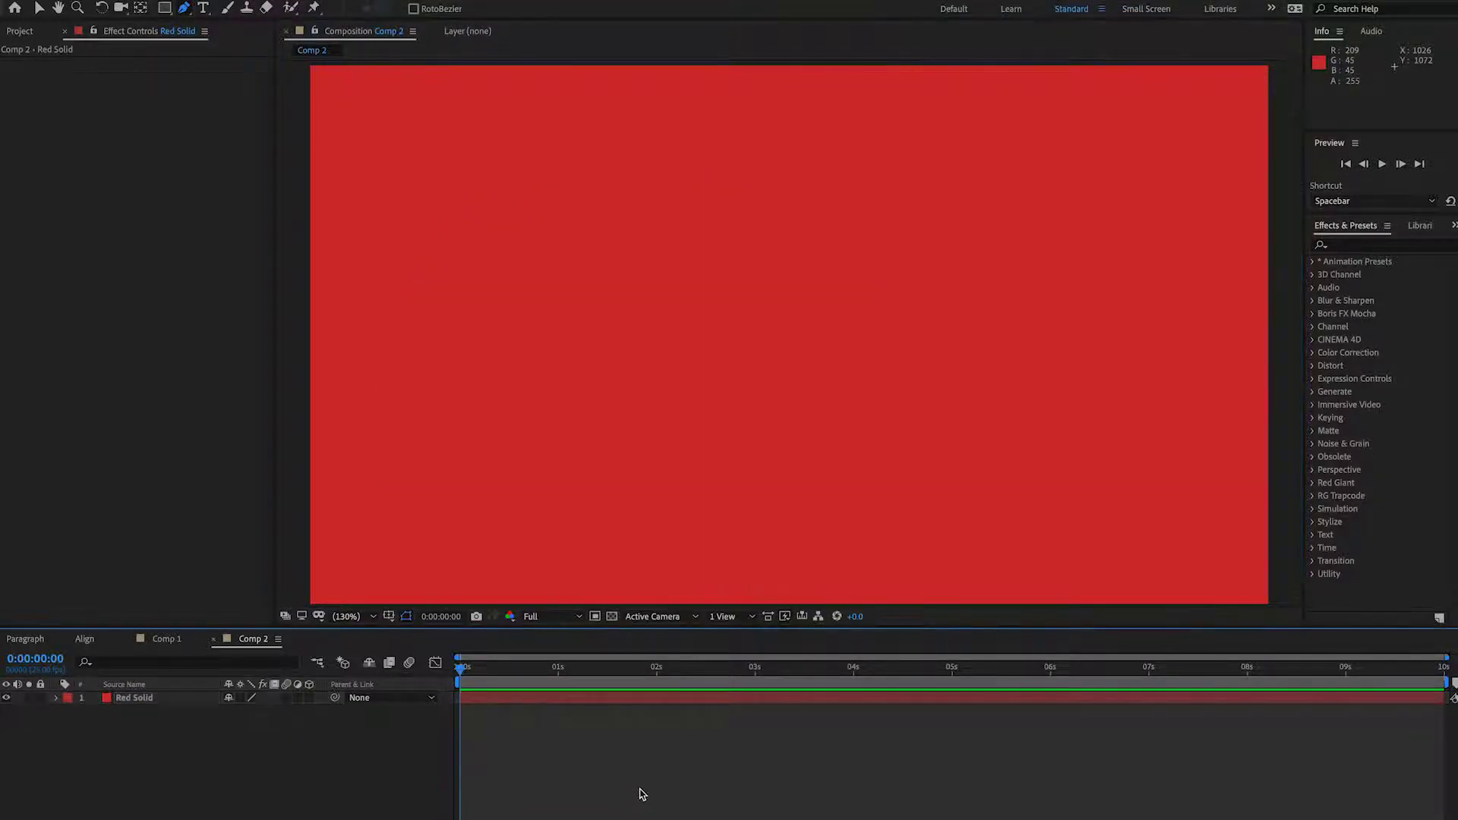
{"action": "left_click", "coordinate": [650, 708]}
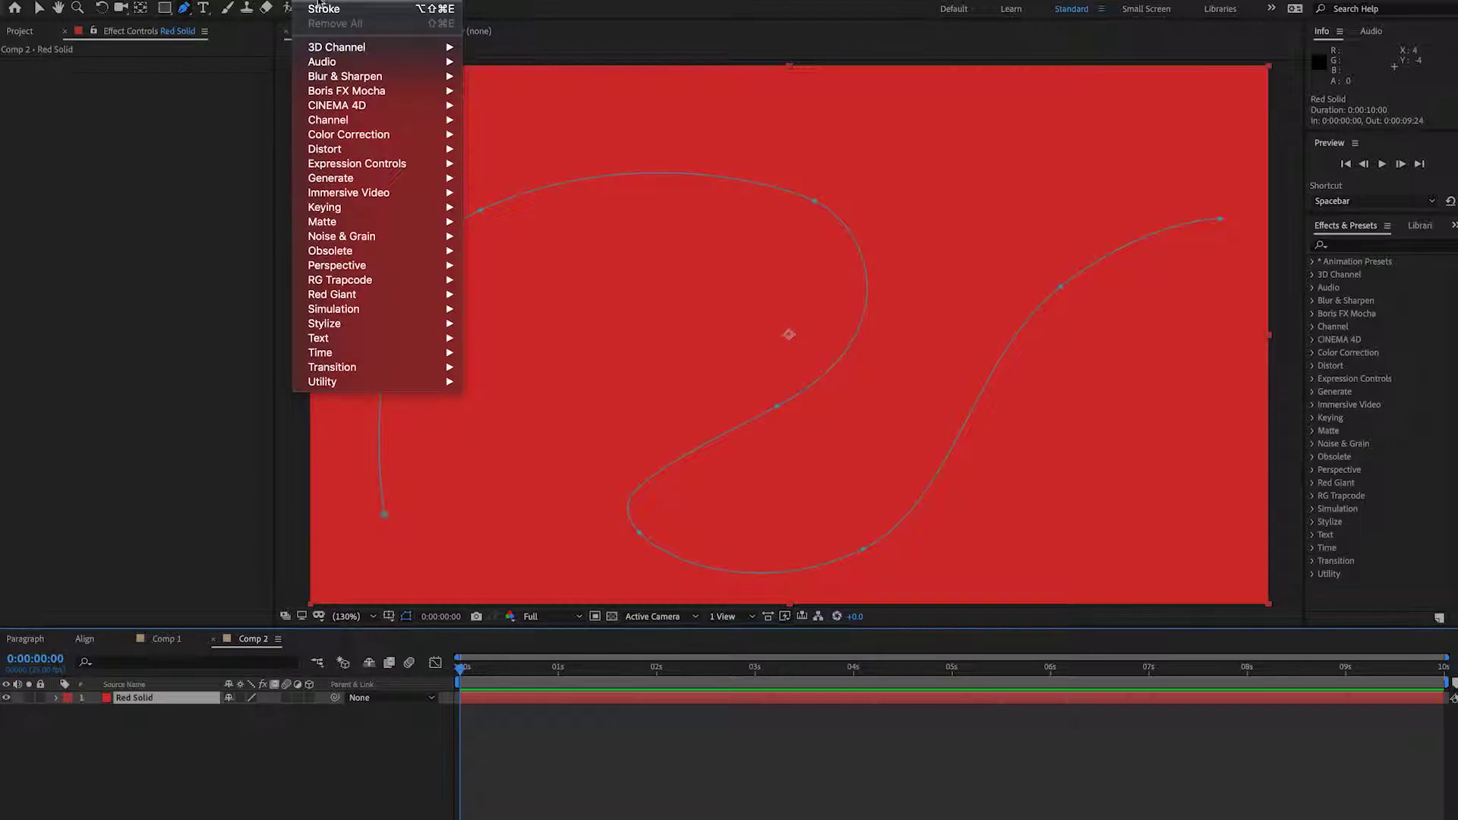
Apply the Stroke effect to Red Solid and set its Brush Size to 12
{"action": "mouse_move", "coordinate": [338, 181]}
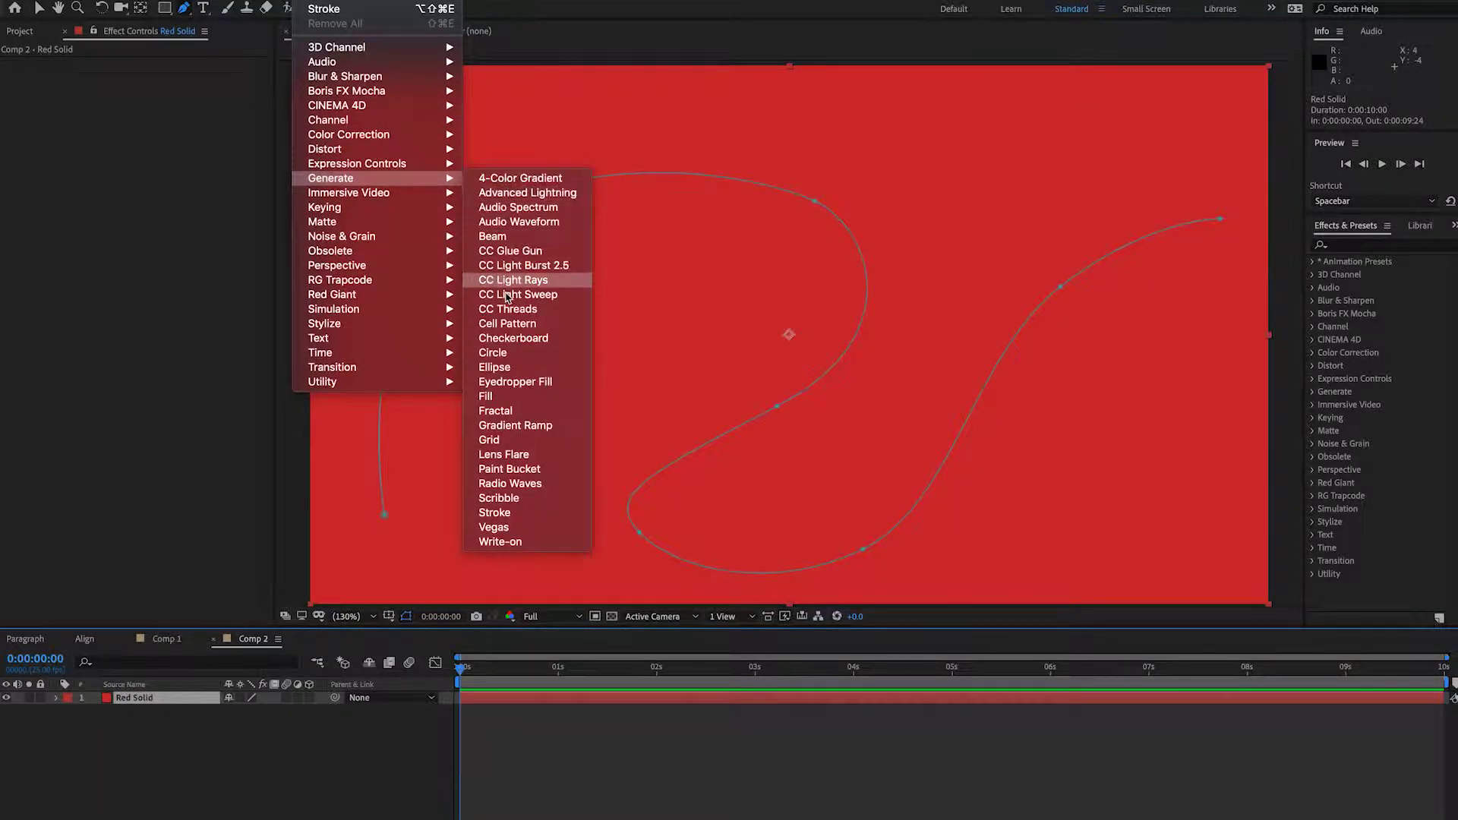
{"action": "left_click", "coordinate": [499, 513]}
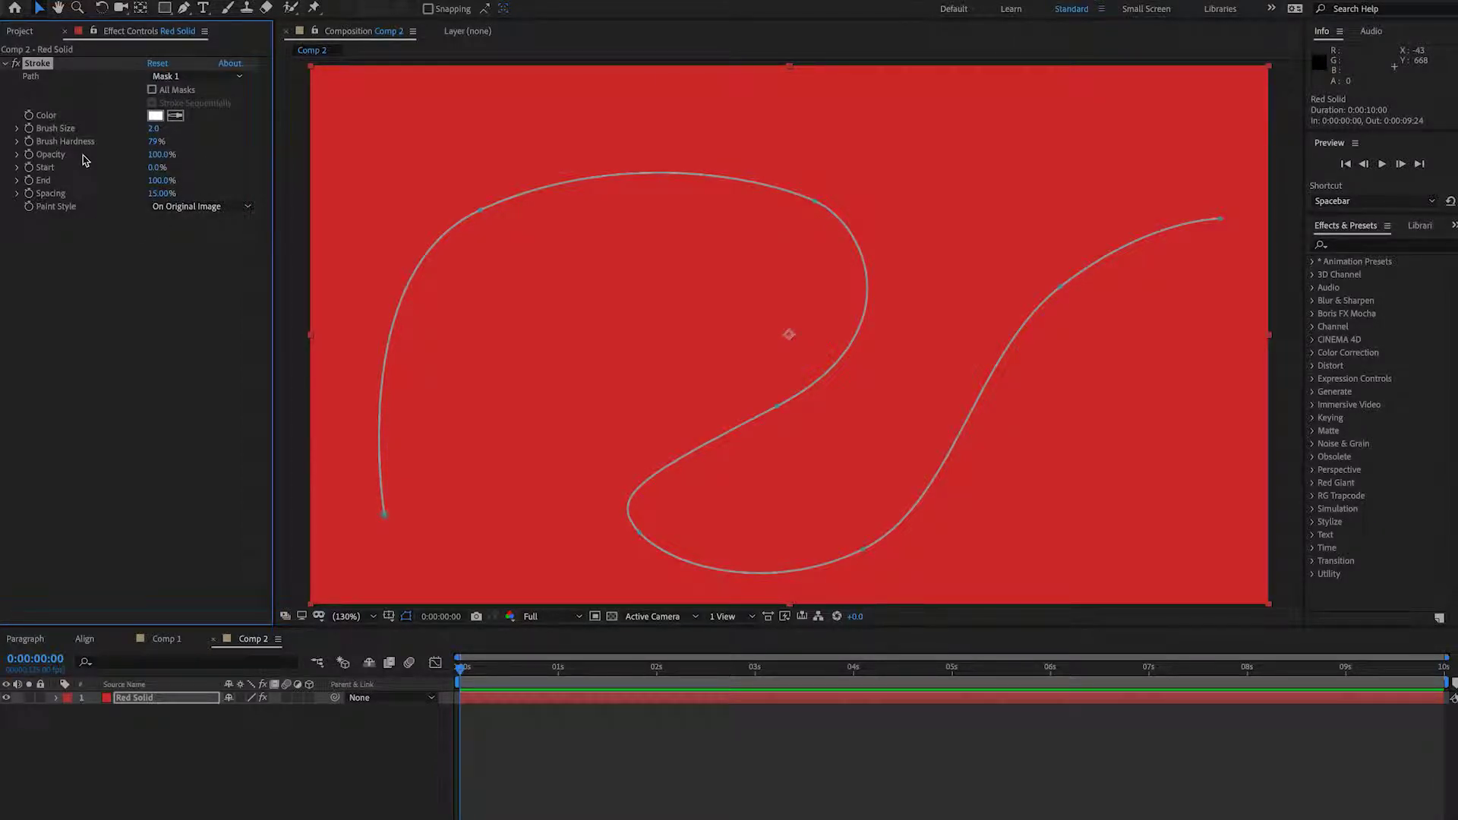
{"action": "left_click", "coordinate": [153, 129]}
{"action": "key", "text": "Return"}
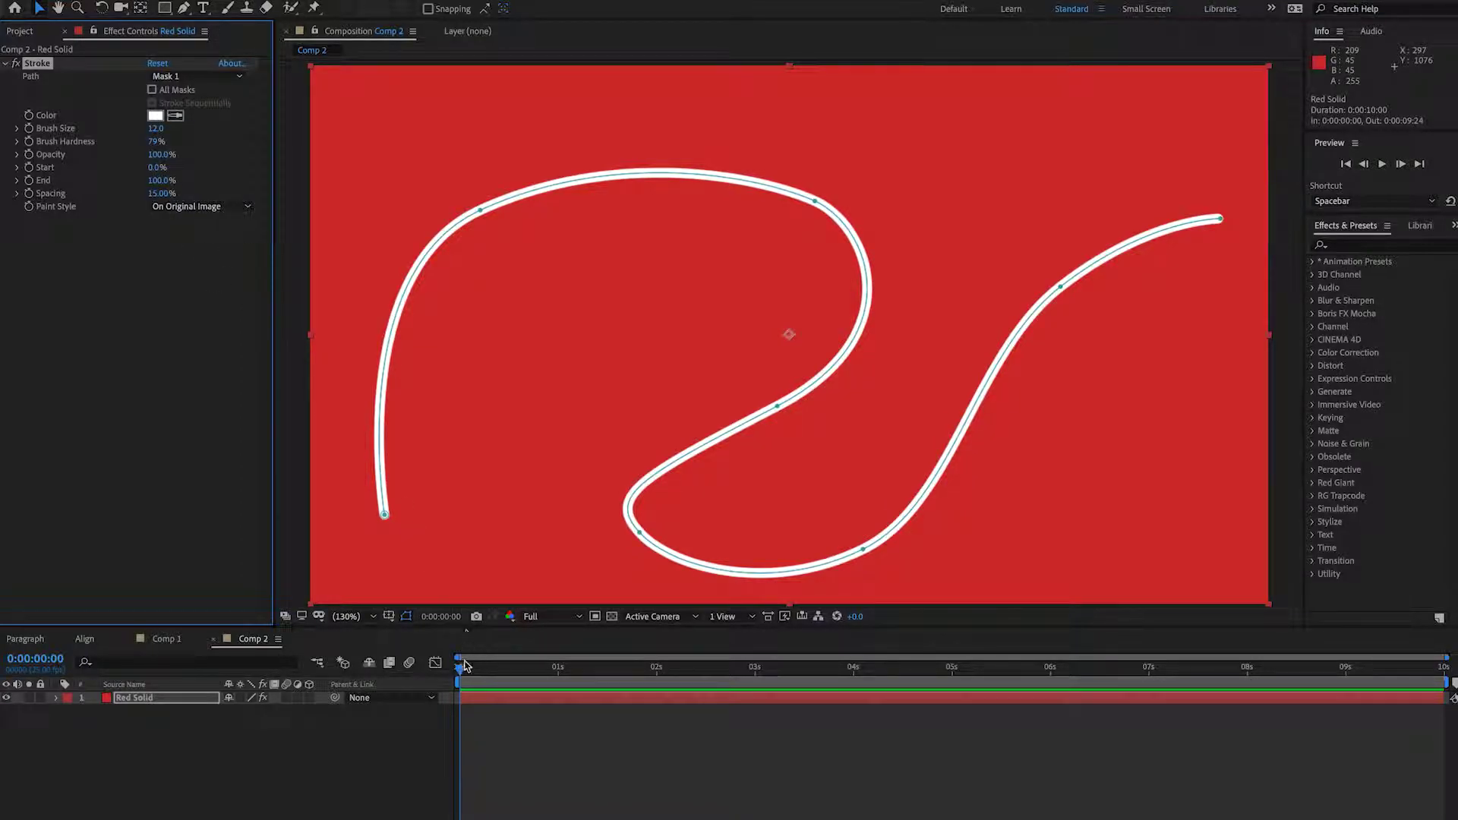
Add a Stroke End keyframe at 0% so the line starts hidden
{"action": "left_click_drag", "start_coordinate": [465, 665], "coordinate": [462, 696]}
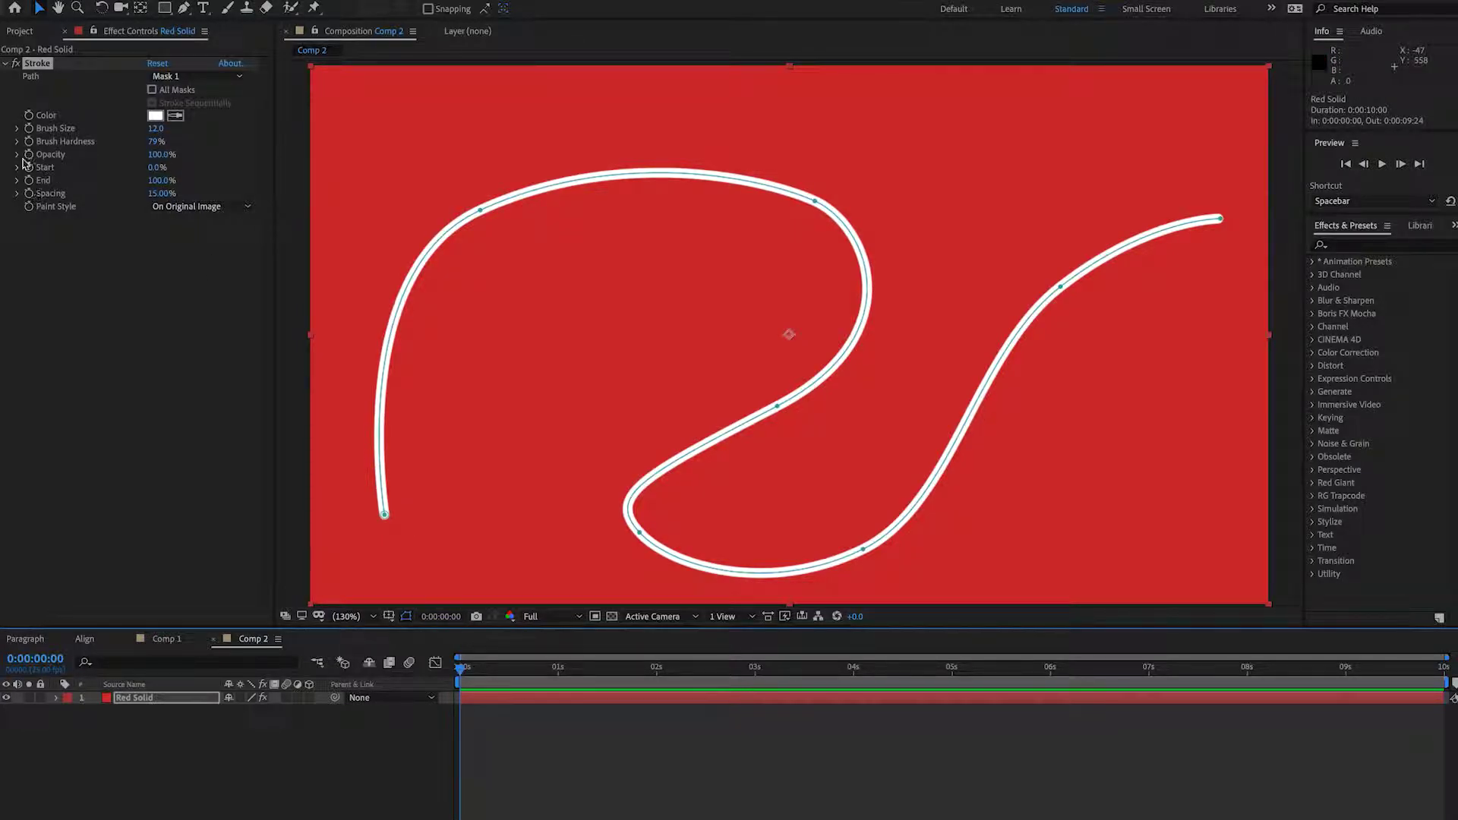
{"action": "left_click", "coordinate": [28, 183]}
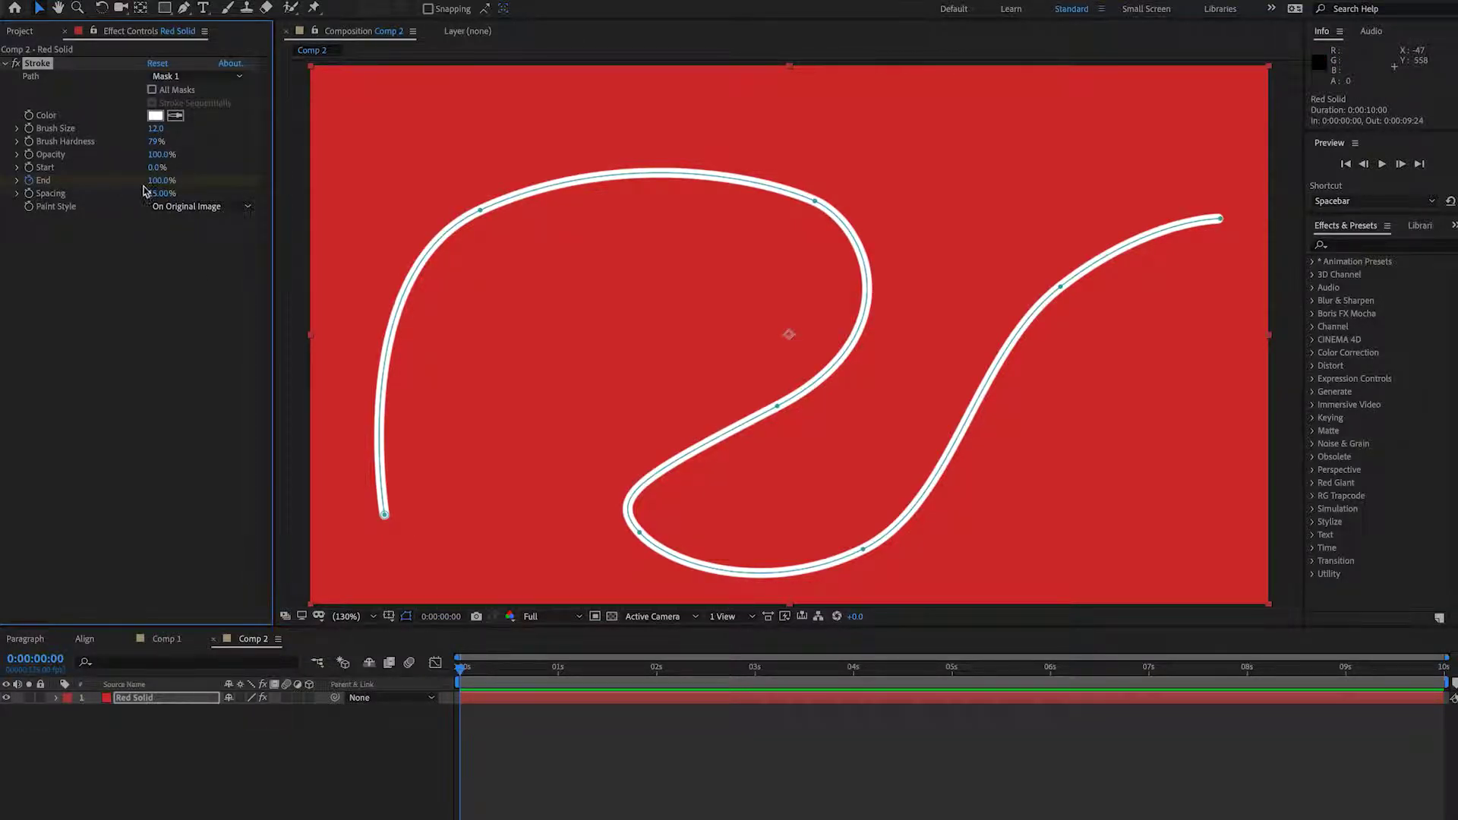
{"action": "left_click_drag", "start_coordinate": [159, 182], "coordinate": [62, 186]}
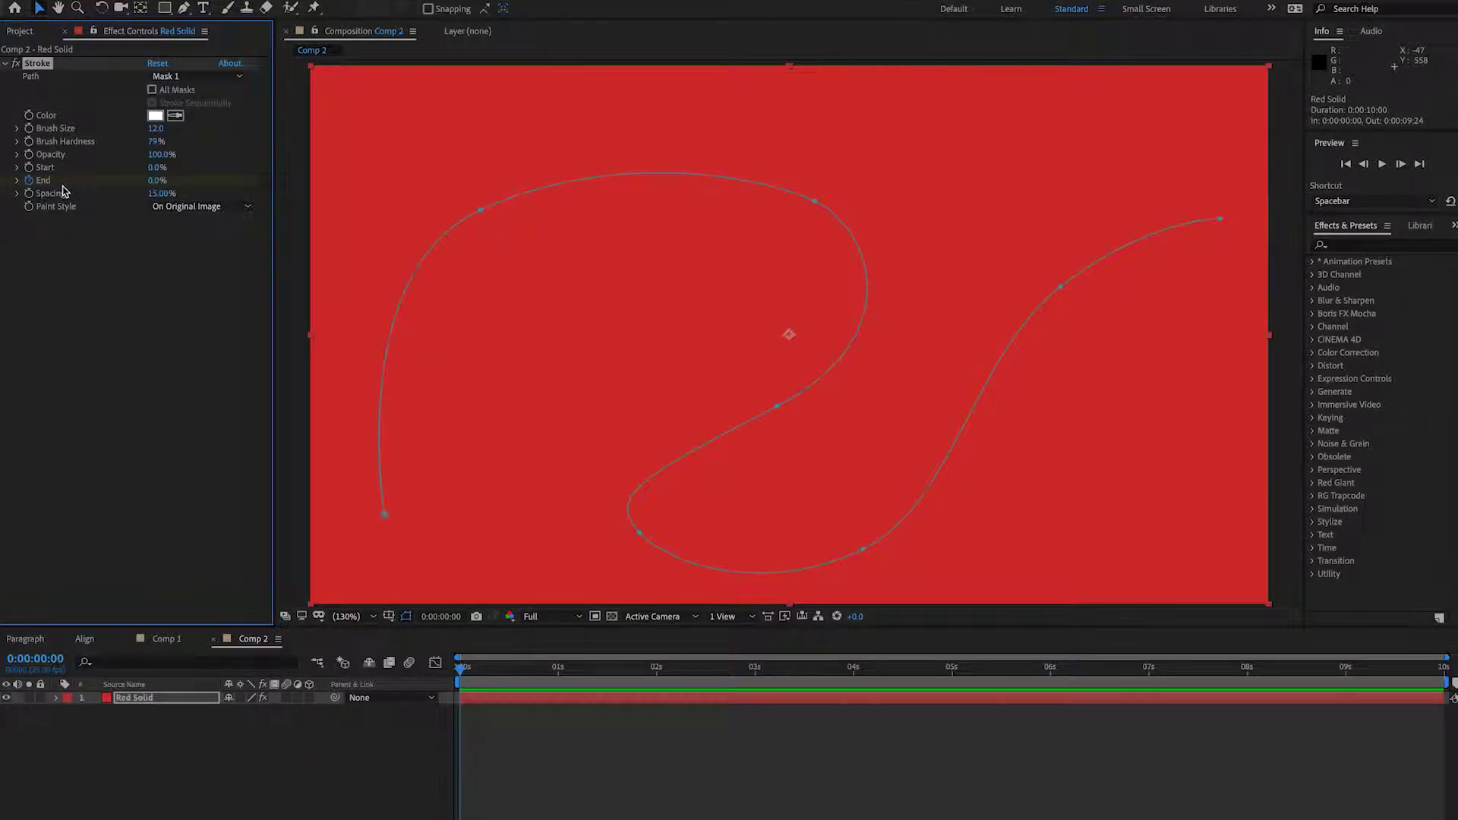
Keyframe Stroke End at 100% at nine seconds and preview the stroke drawing on from the start
{"action": "left_click_drag", "start_coordinate": [465, 675], "coordinate": [1444, 680]}
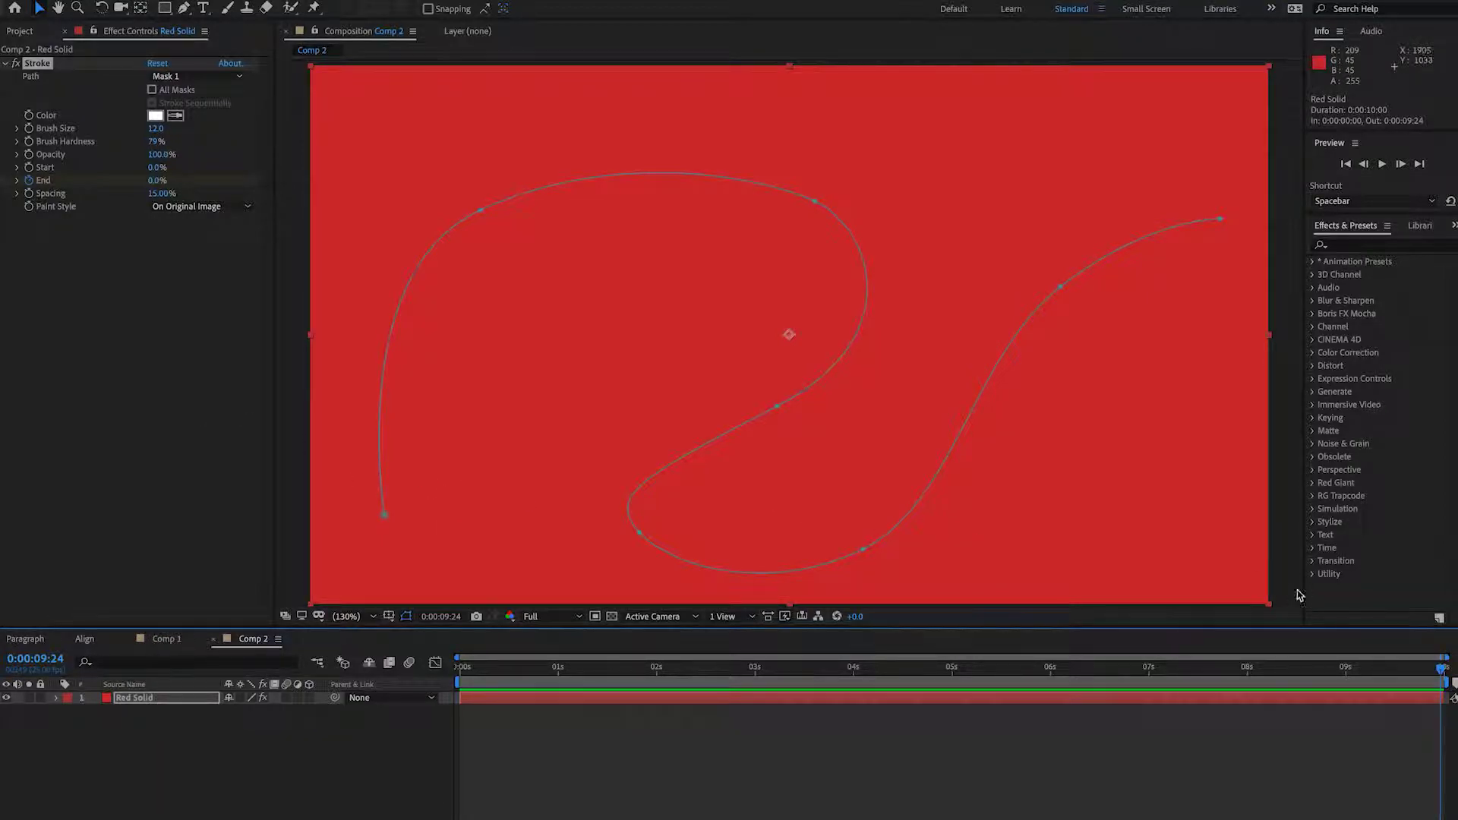
{"action": "left_click_drag", "start_coordinate": [1442, 670], "coordinate": [1346, 674]}
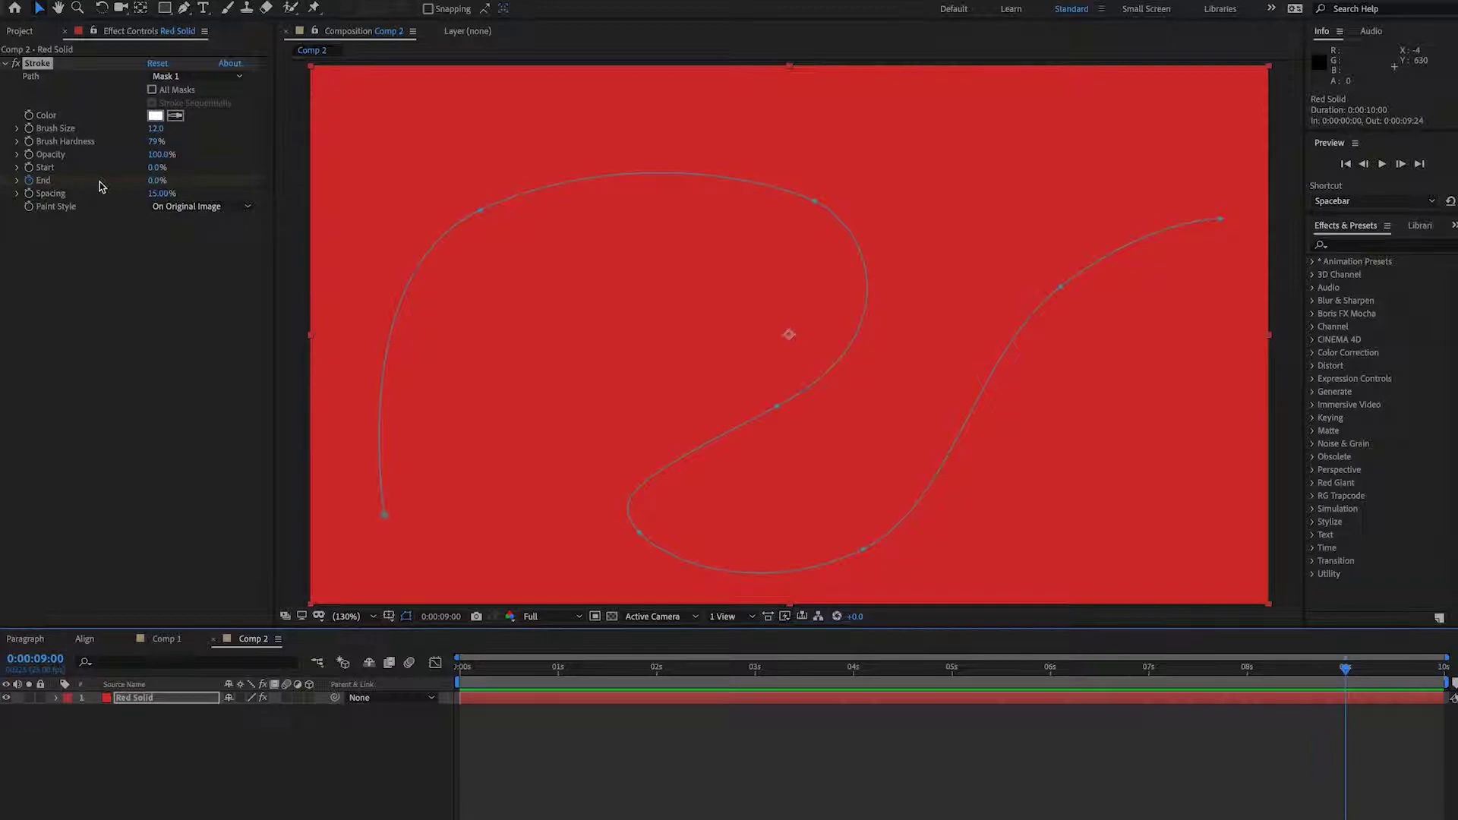
{"action": "left_click_drag", "start_coordinate": [156, 186], "coordinate": [319, 199]}
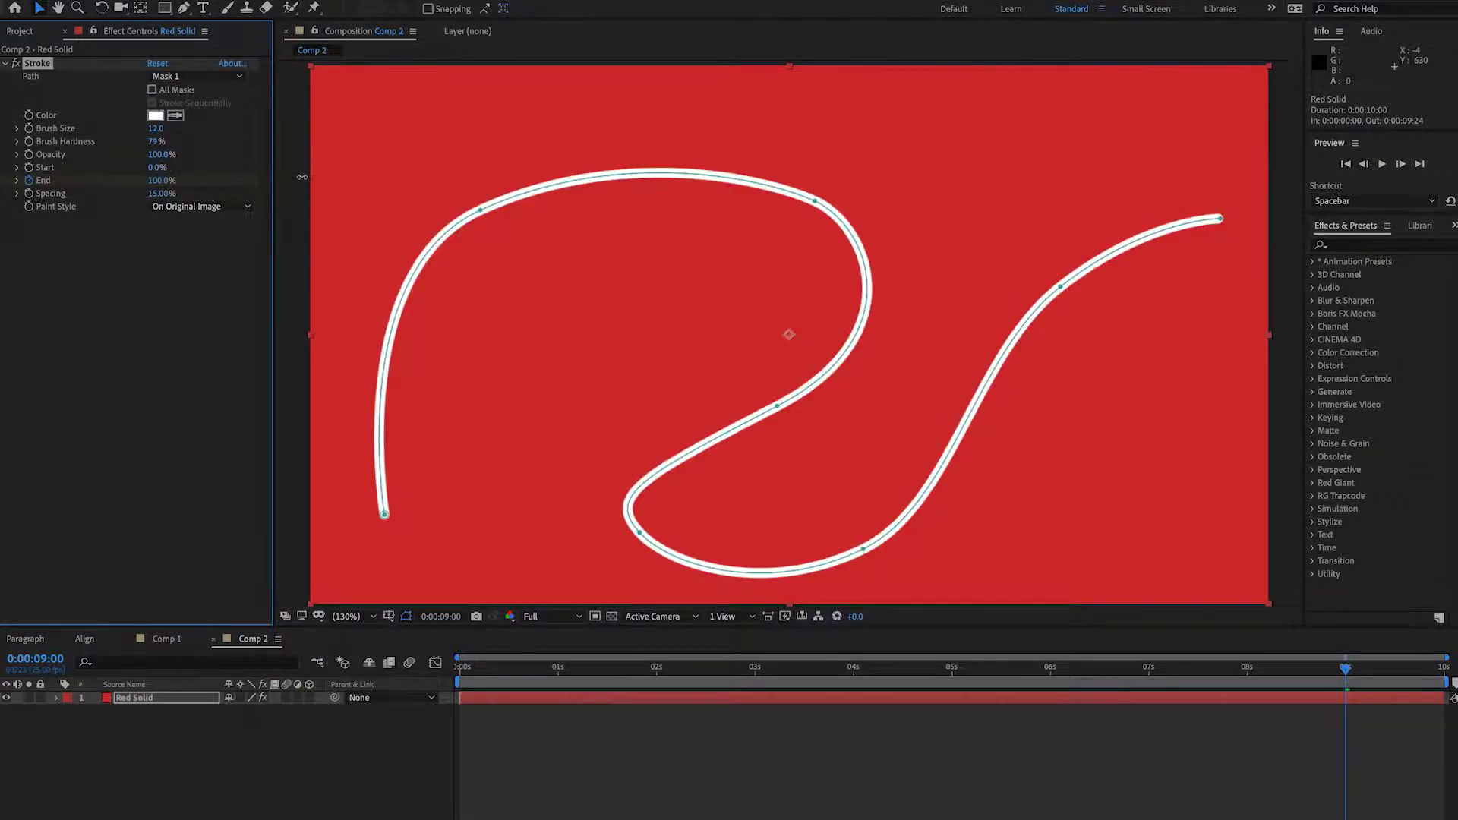
{"action": "left_click_drag", "start_coordinate": [474, 669], "coordinate": [458, 670]}
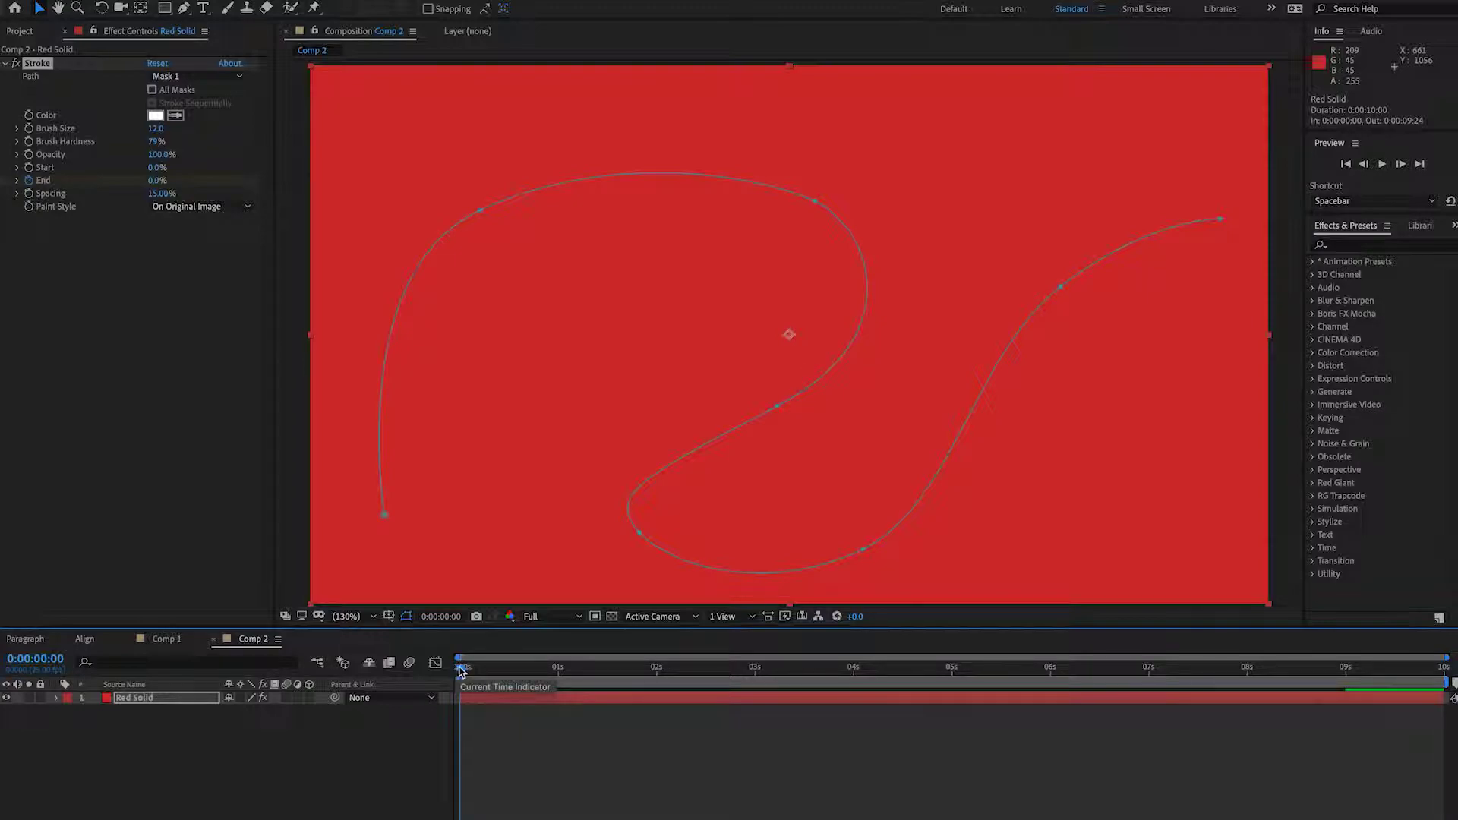
{"action": "key", "text": "space"}
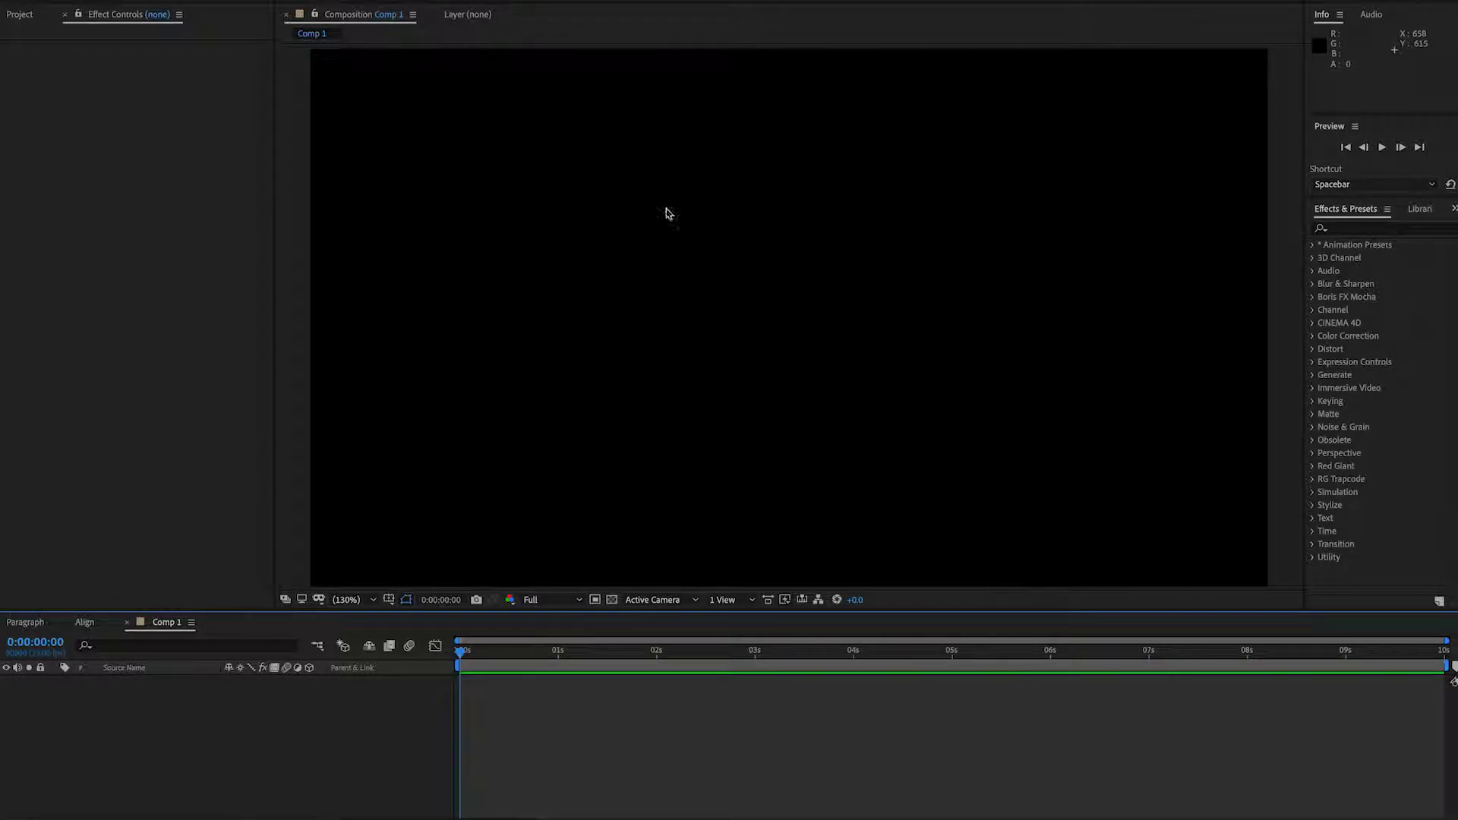
Draw a two-point horizontal line across the viewer with the Pen tool, creating Shape Layer 1
{"action": "left_click", "coordinate": [195, 9]}
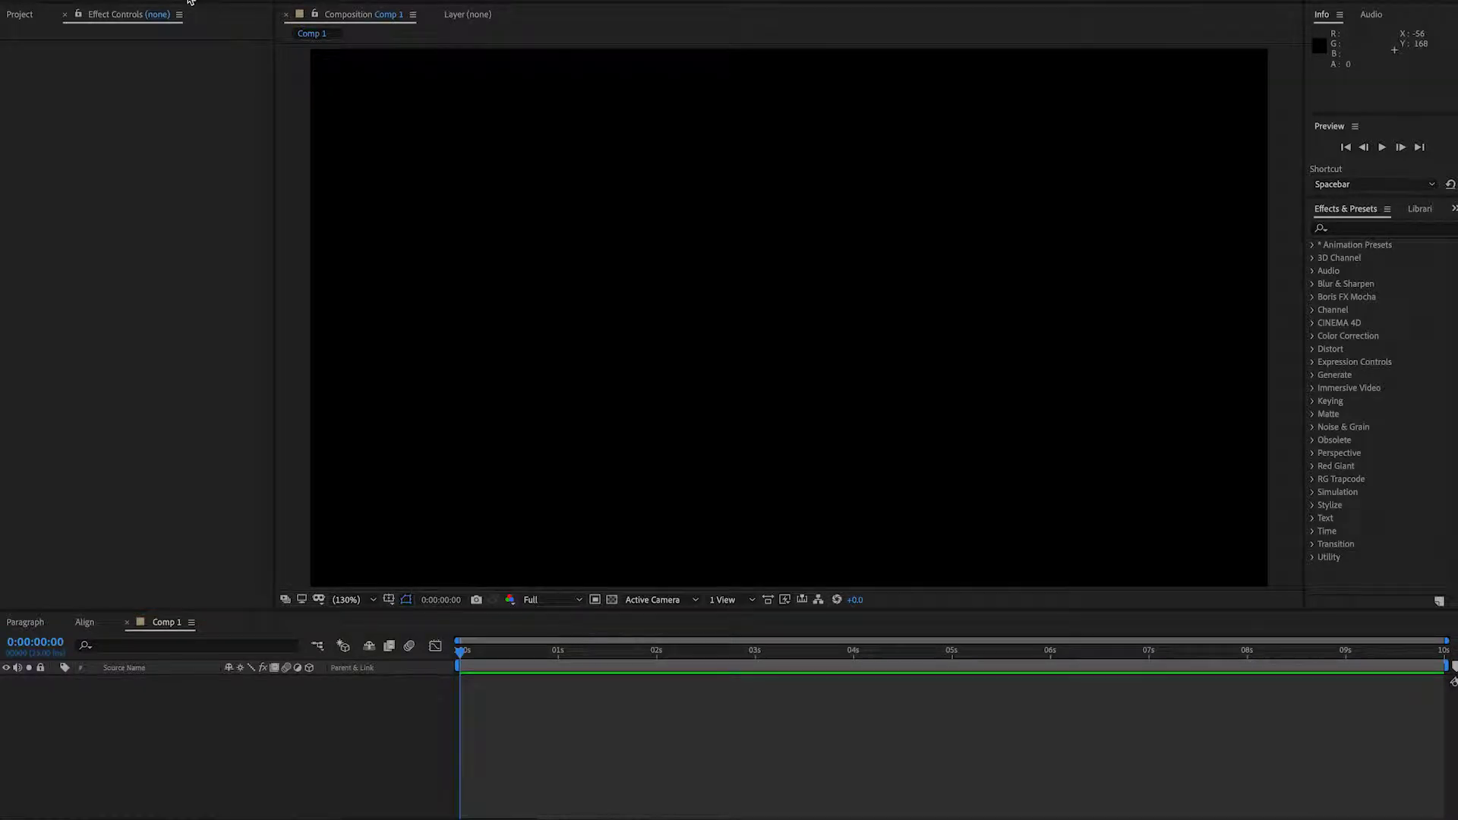
{"action": "left_click", "coordinate": [364, 339]}
{"action": "left_click", "coordinate": [1188, 339]}
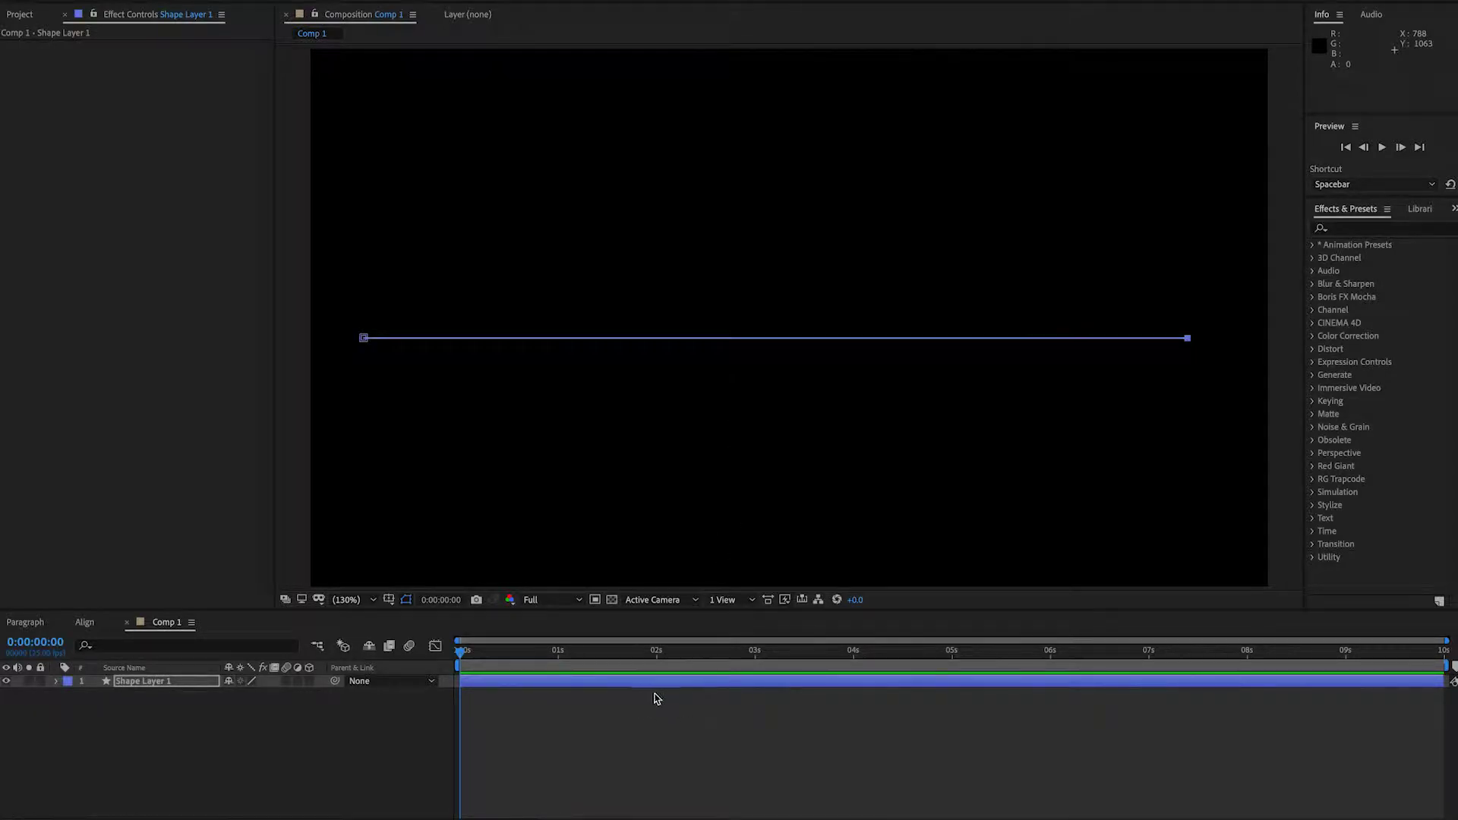
Expand Shape Layer 1's Contents to reveal Shape 1's path, stroke and fill
{"action": "left_click", "coordinate": [56, 682]}
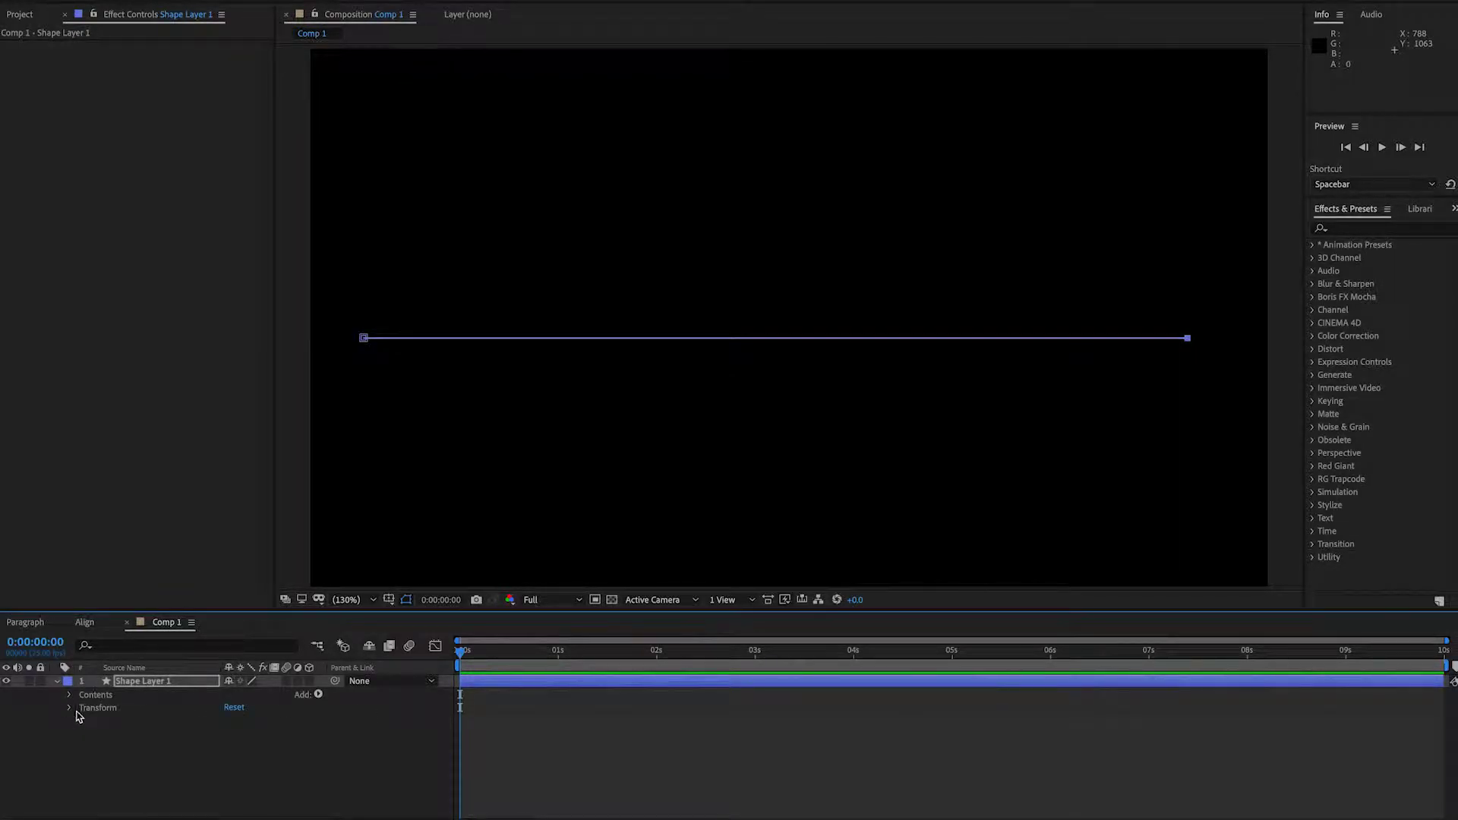
{"action": "left_click", "coordinate": [69, 709]}
{"action": "left_click", "coordinate": [69, 696]}
{"action": "left_click", "coordinate": [83, 709]}
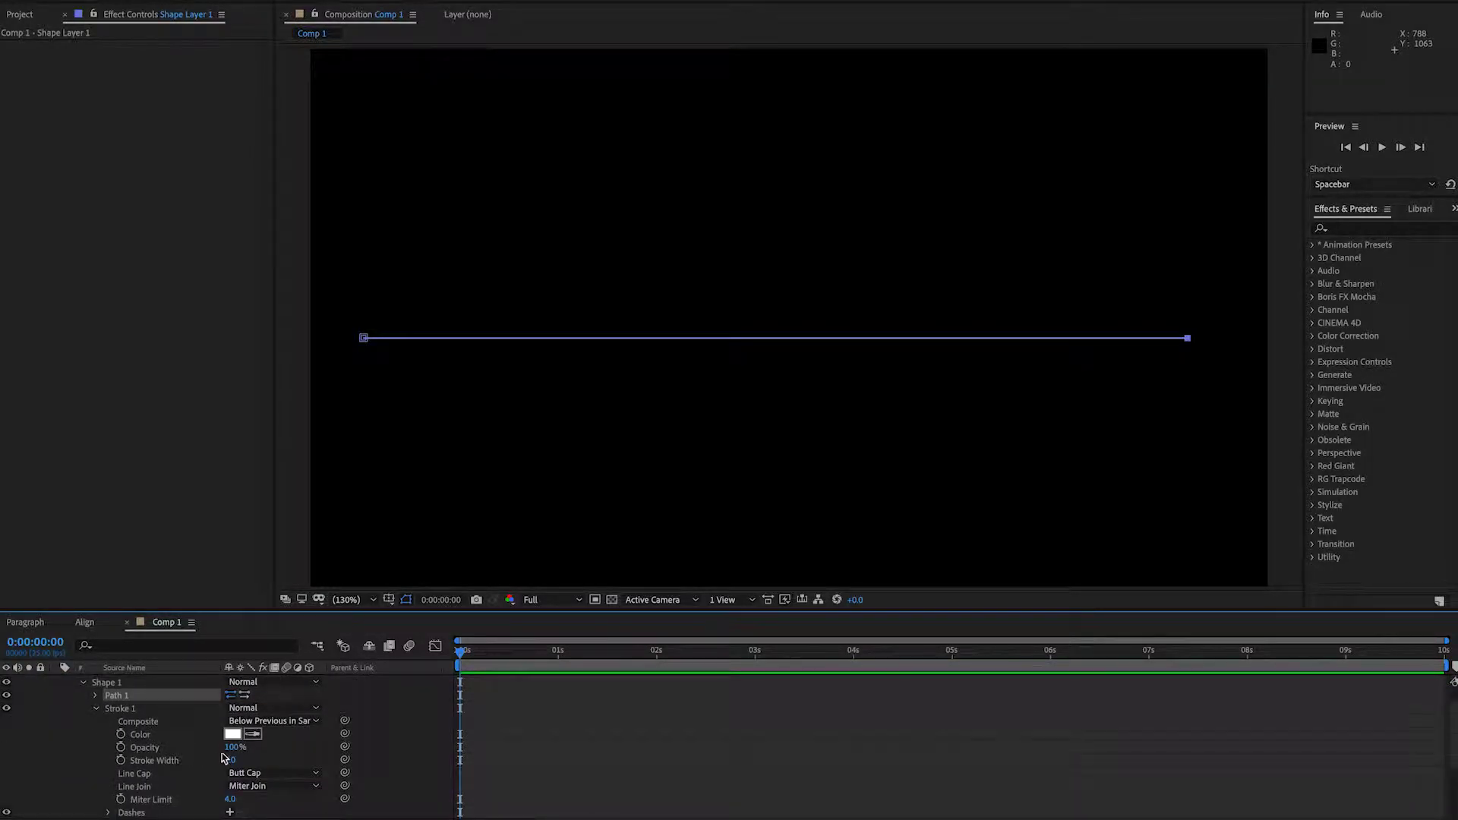
Set Stroke 1's Stroke Width to 7
{"action": "left_click", "coordinate": [229, 759]}
{"action": "type", "text": "7"}
{"action": "key", "text": "Return"}
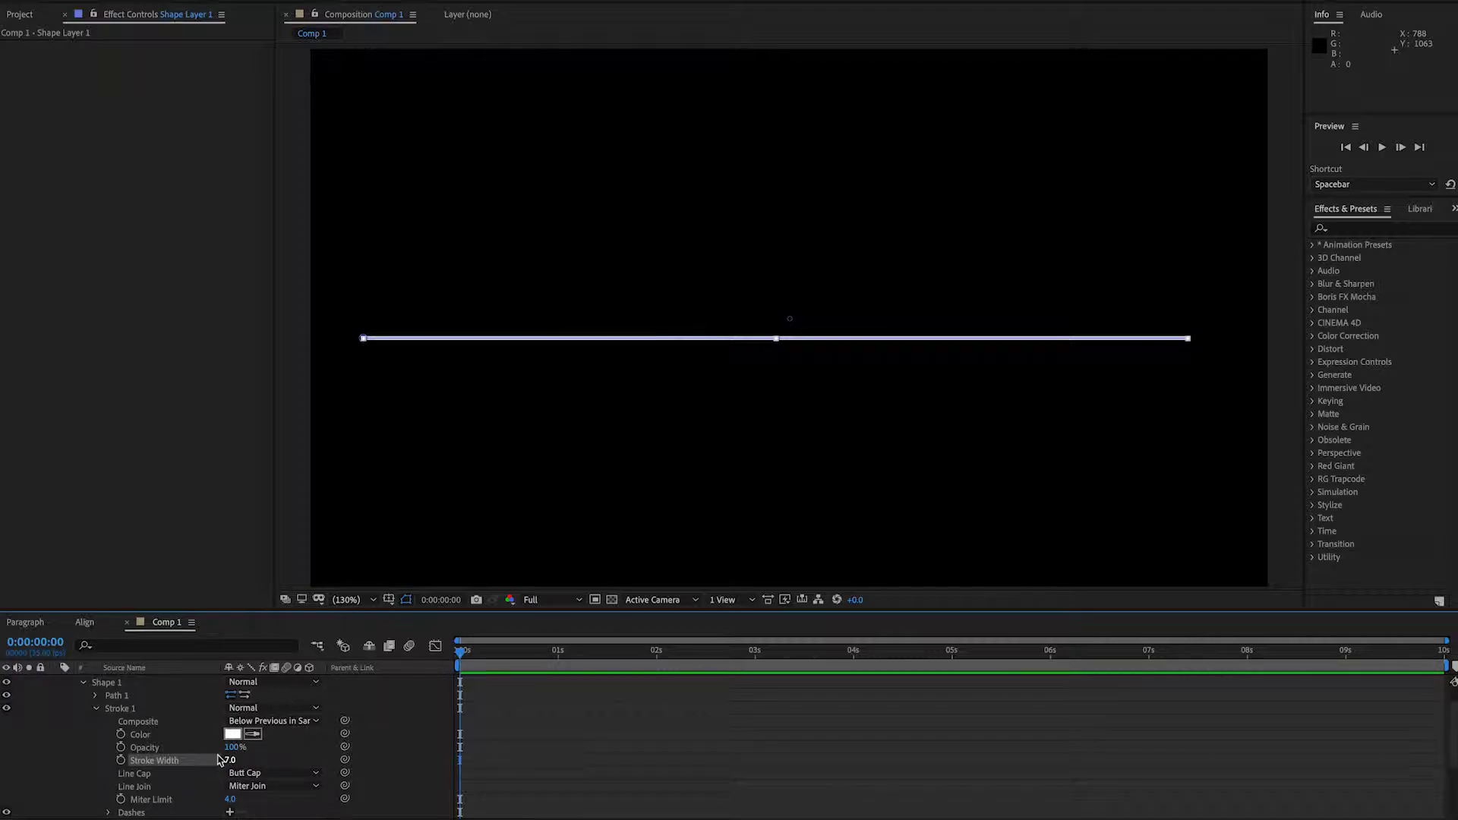
{"action": "left_click", "coordinate": [96, 709]}
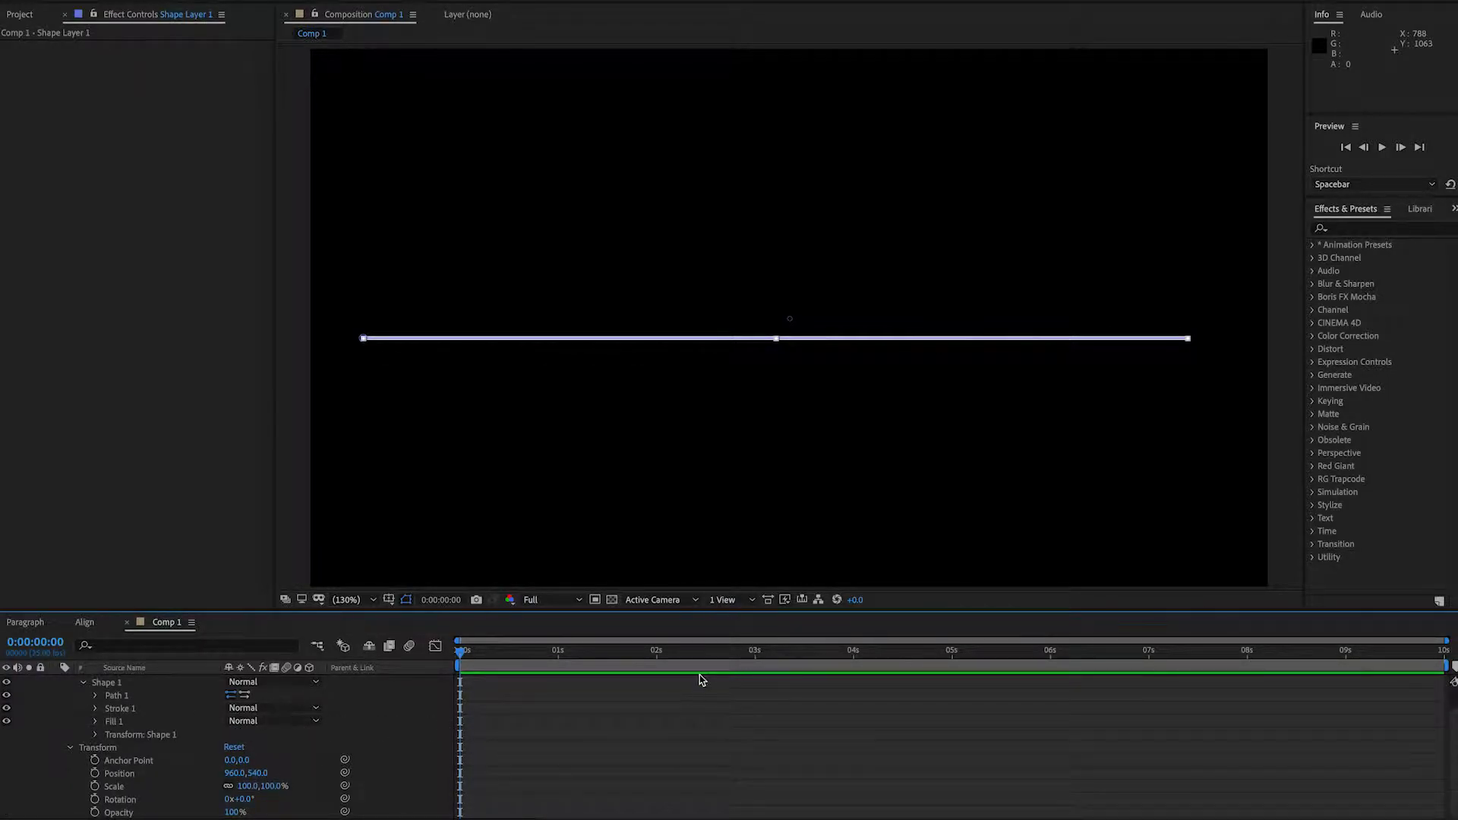
Unlink the Scale constrain proportions and select the line in the composition
{"action": "scroll", "coordinate": [700, 680], "scroll_direction": "up", "scroll_amount": 1}
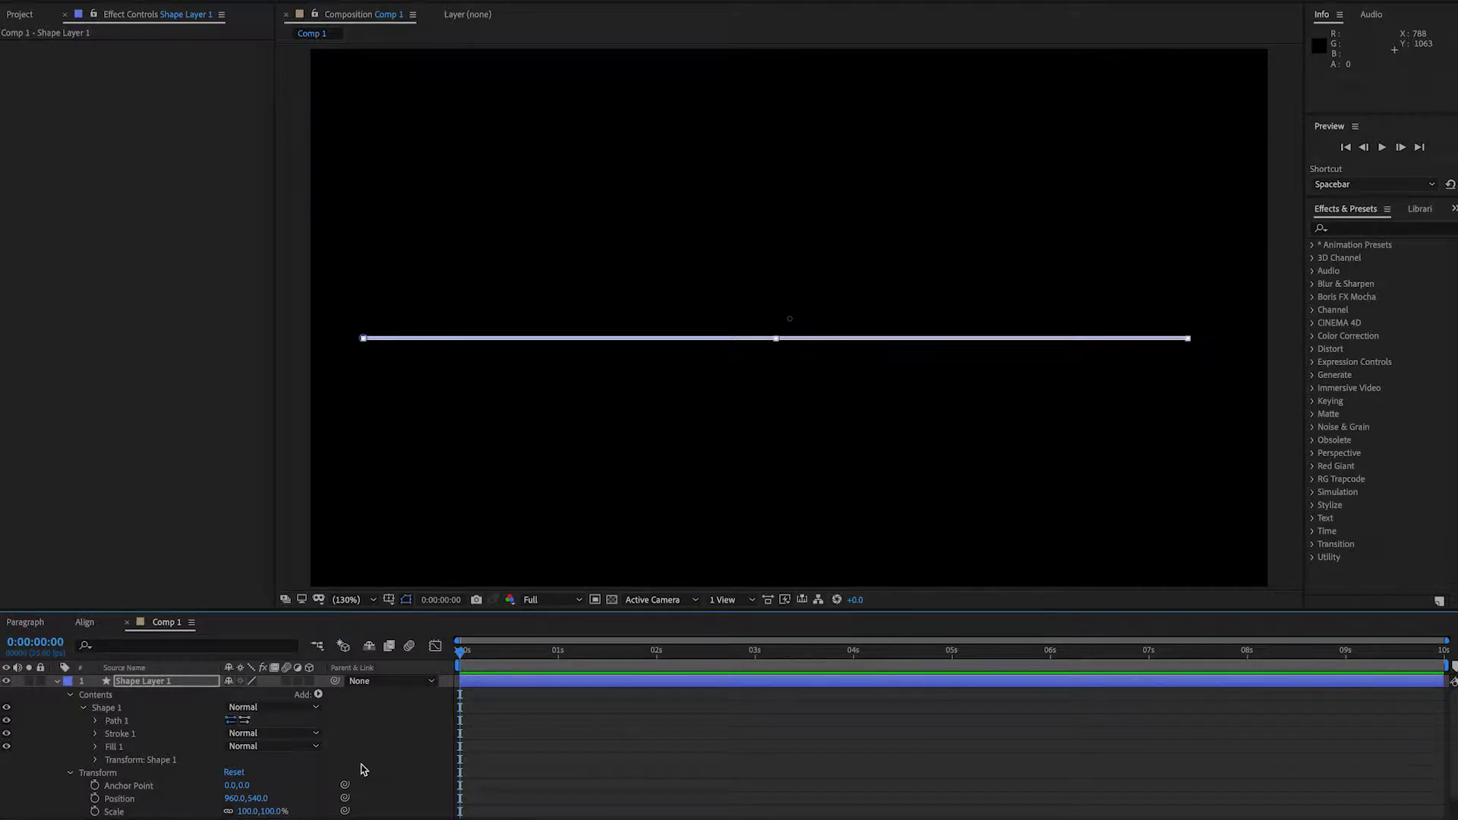
{"action": "scroll", "coordinate": [362, 770], "scroll_direction": "down", "scroll_amount": 1}
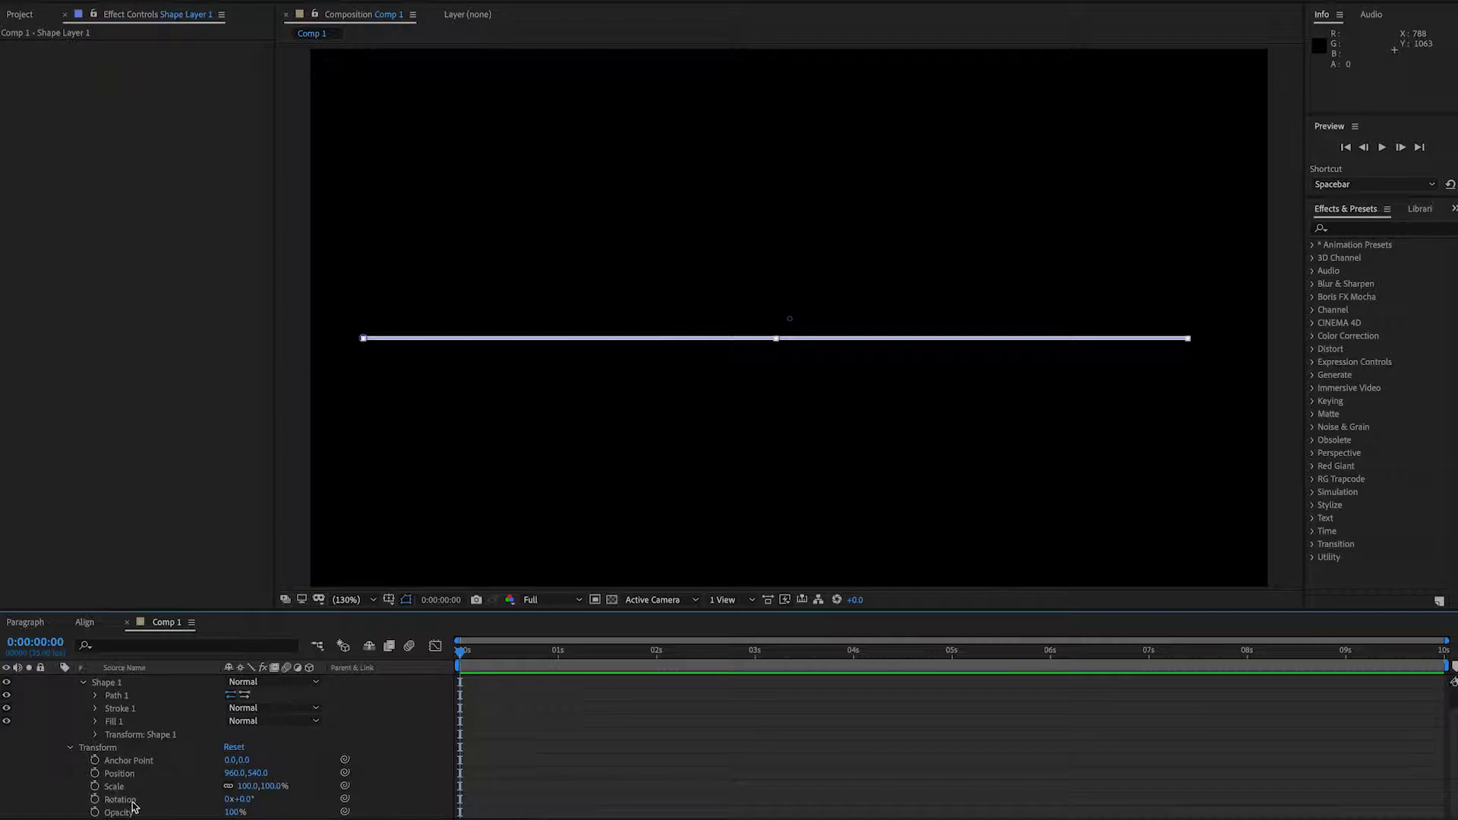
{"action": "left_click", "coordinate": [230, 788]}
{"action": "left_click", "coordinate": [790, 325]}
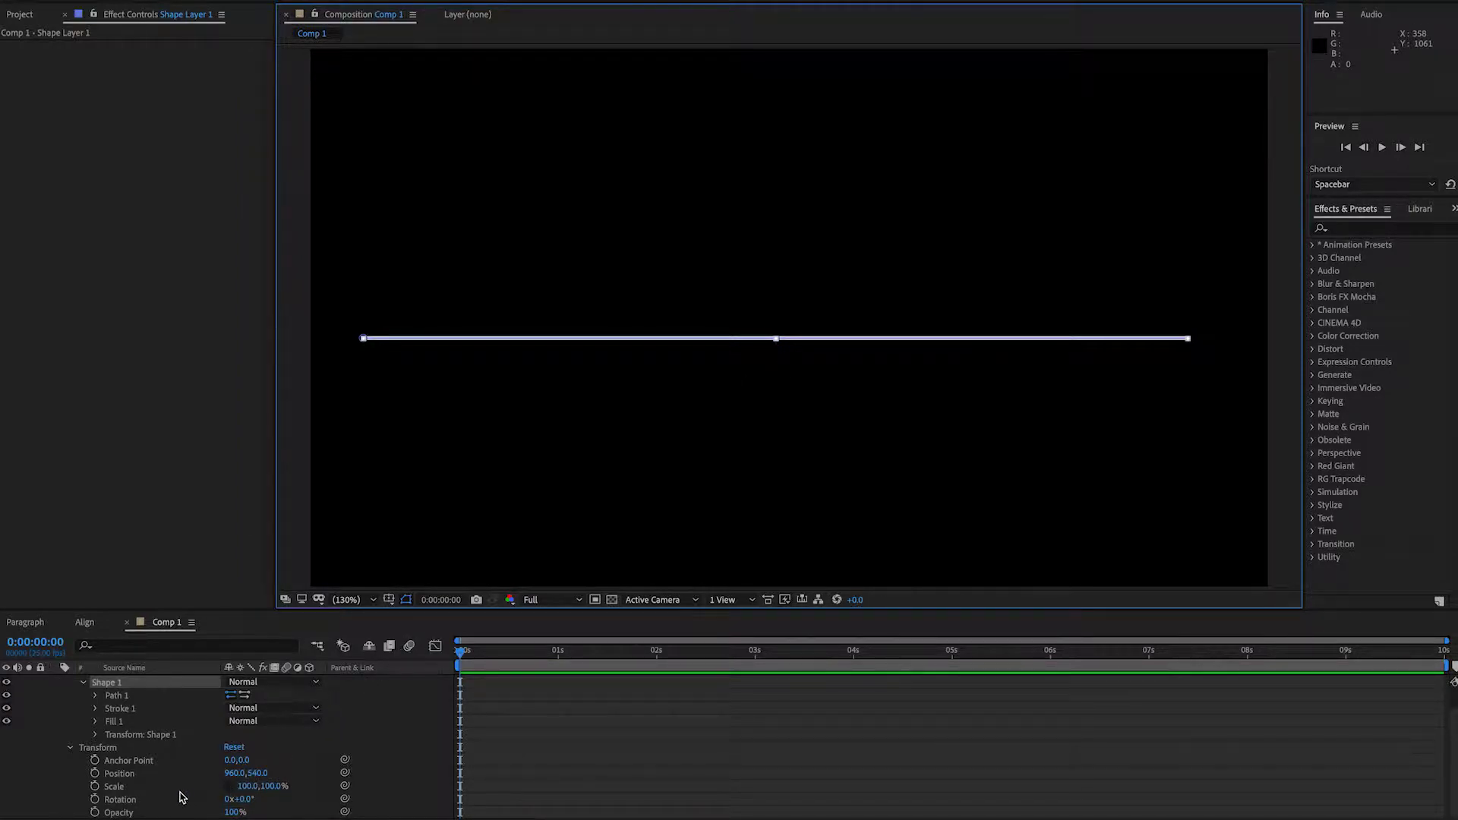
Keyframe Scale at 0,100% at 0 s and 100,100% at 5 s
{"action": "left_click", "coordinate": [95, 788]}
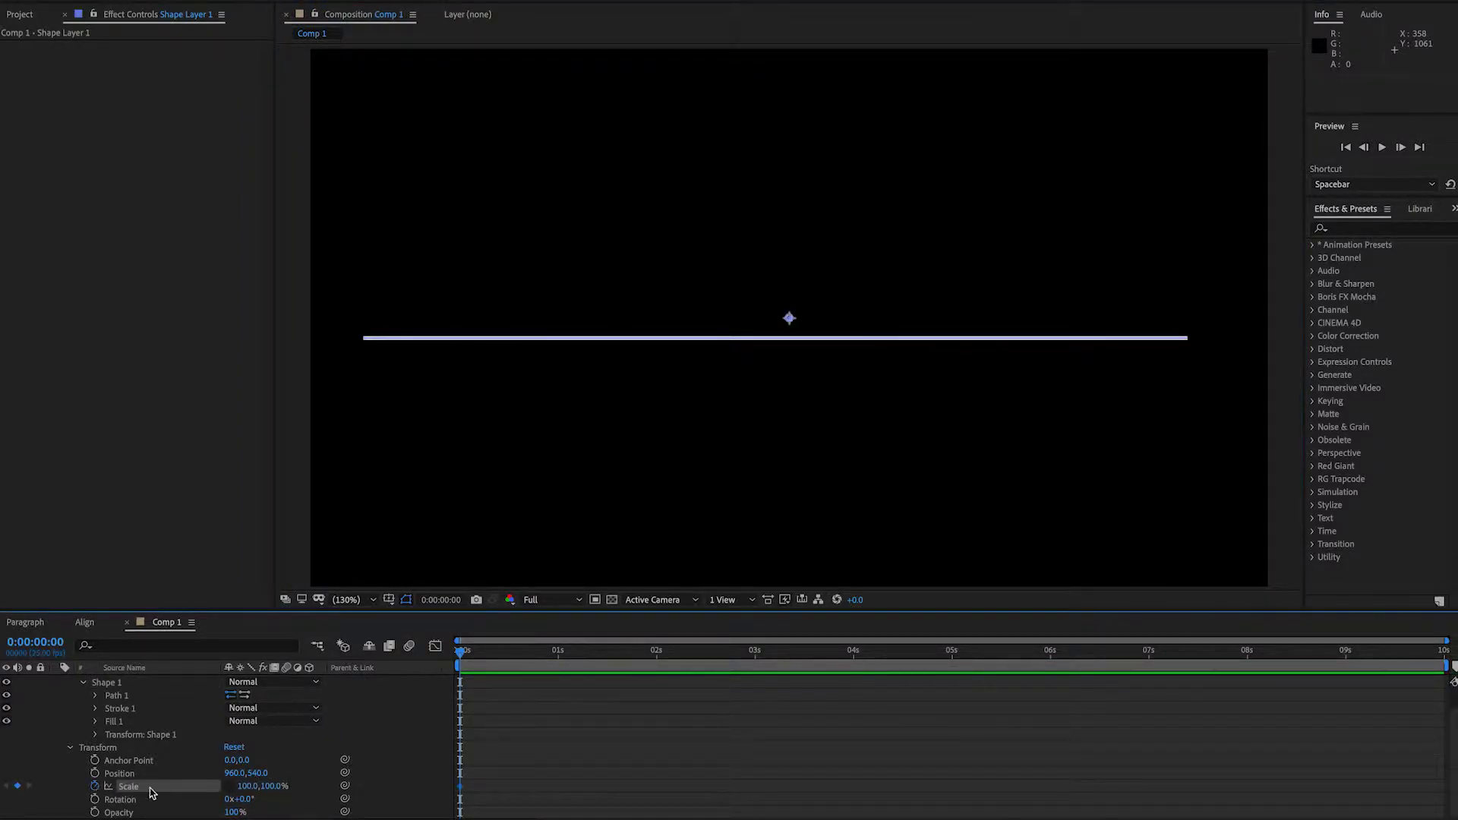
{"action": "left_click", "coordinate": [246, 787]}
{"action": "type", "text": "0"}
{"action": "key", "text": "Return"}
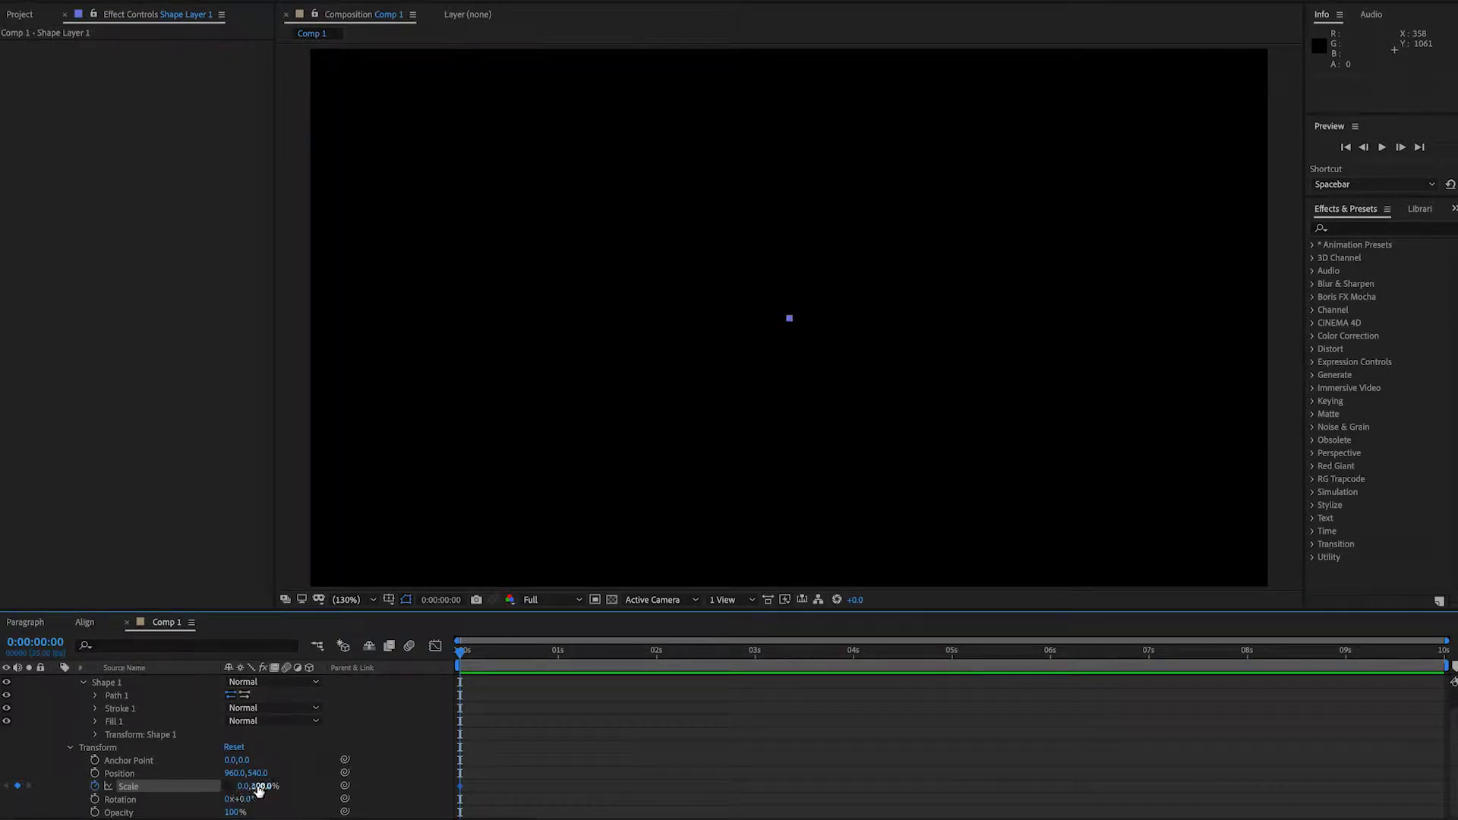
{"action": "left_click_drag", "start_coordinate": [750, 653], "coordinate": [953, 653]}
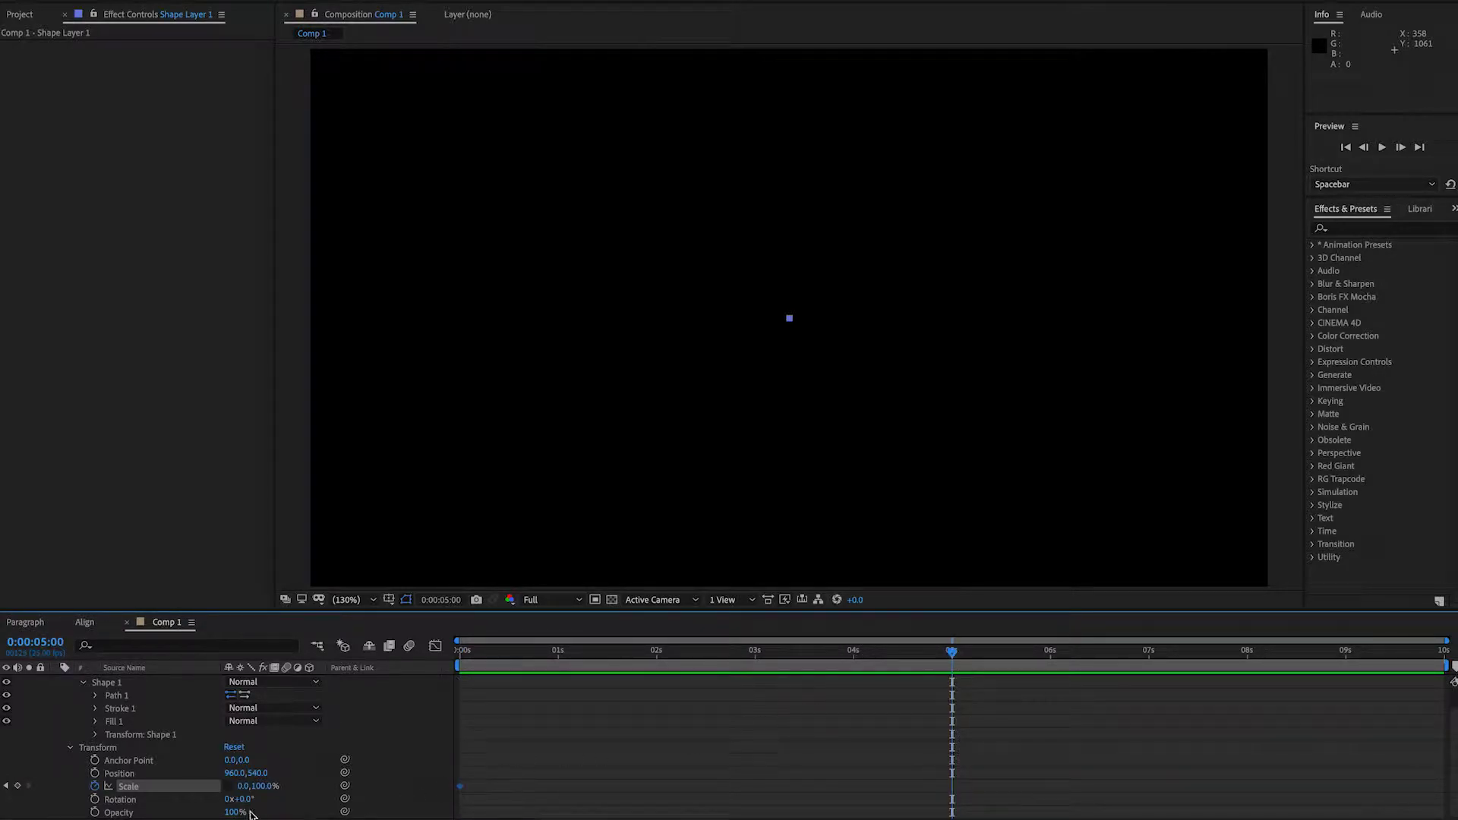
{"action": "left_click", "coordinate": [243, 787]}
{"action": "key", "text": "Return"}
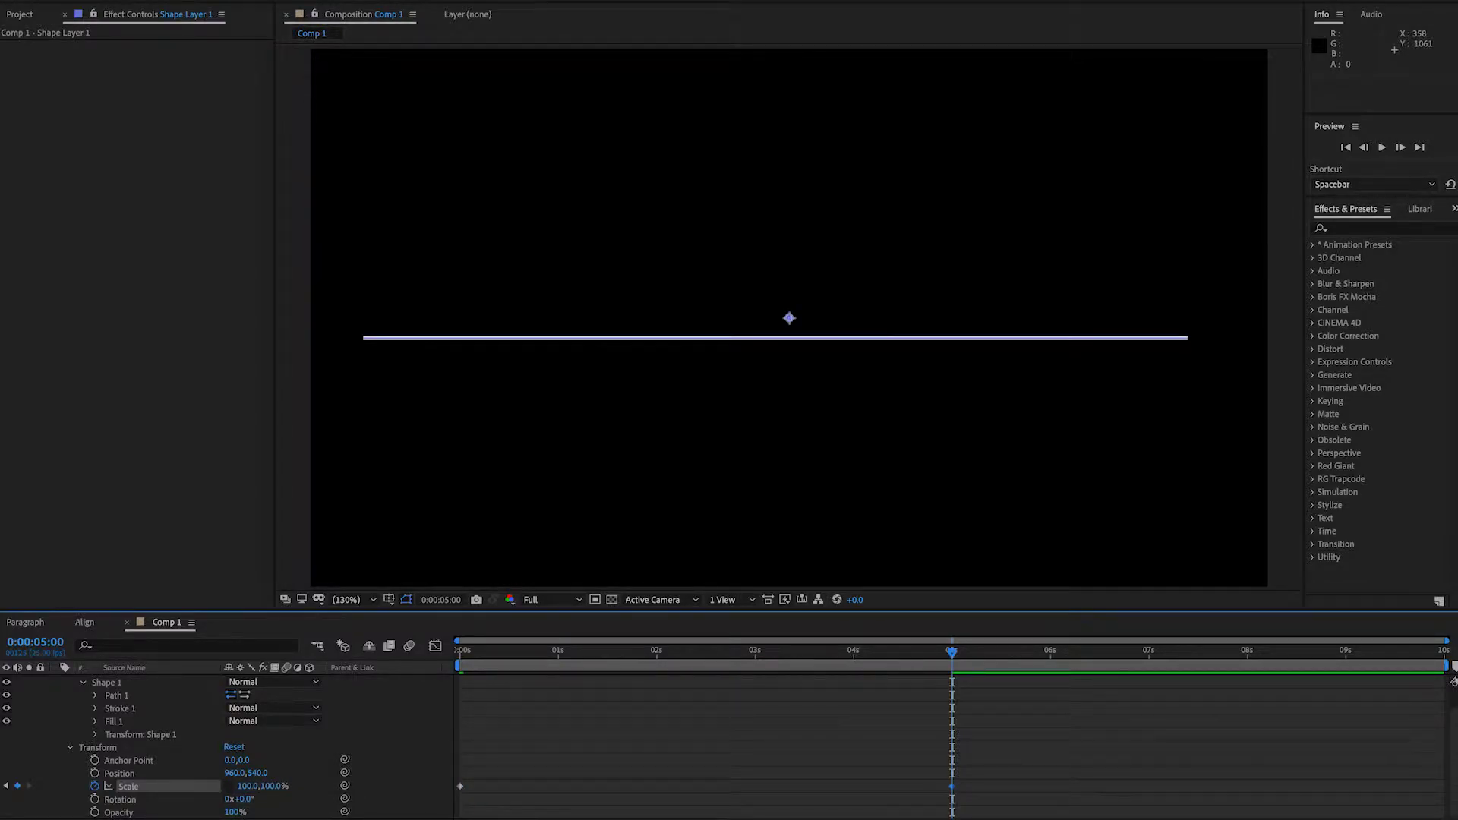
Preview the line growing outward from its centre from the start, then stop playback
{"action": "left_click", "coordinate": [460, 661]}
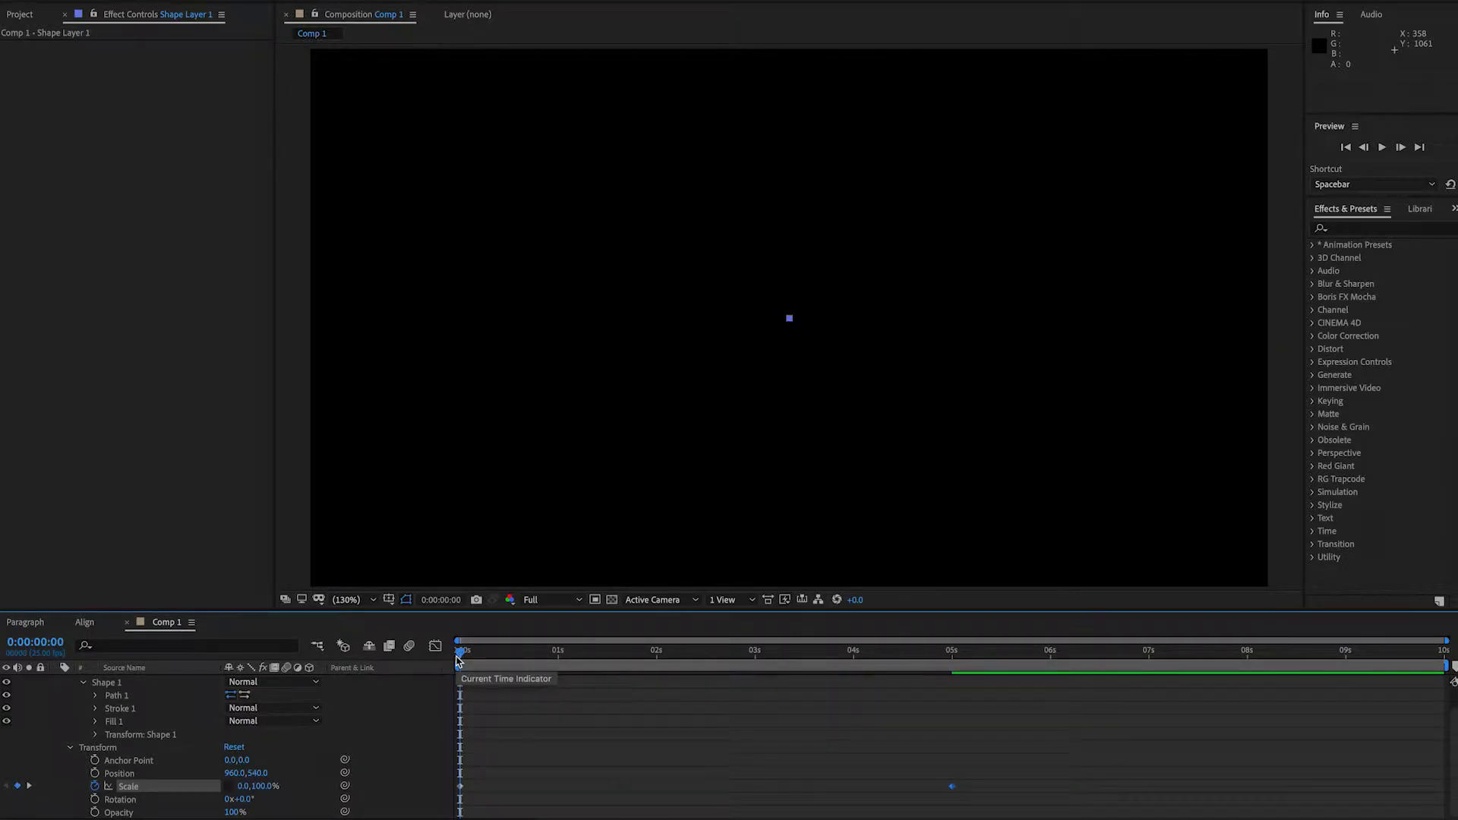
{"action": "key", "text": "space"}
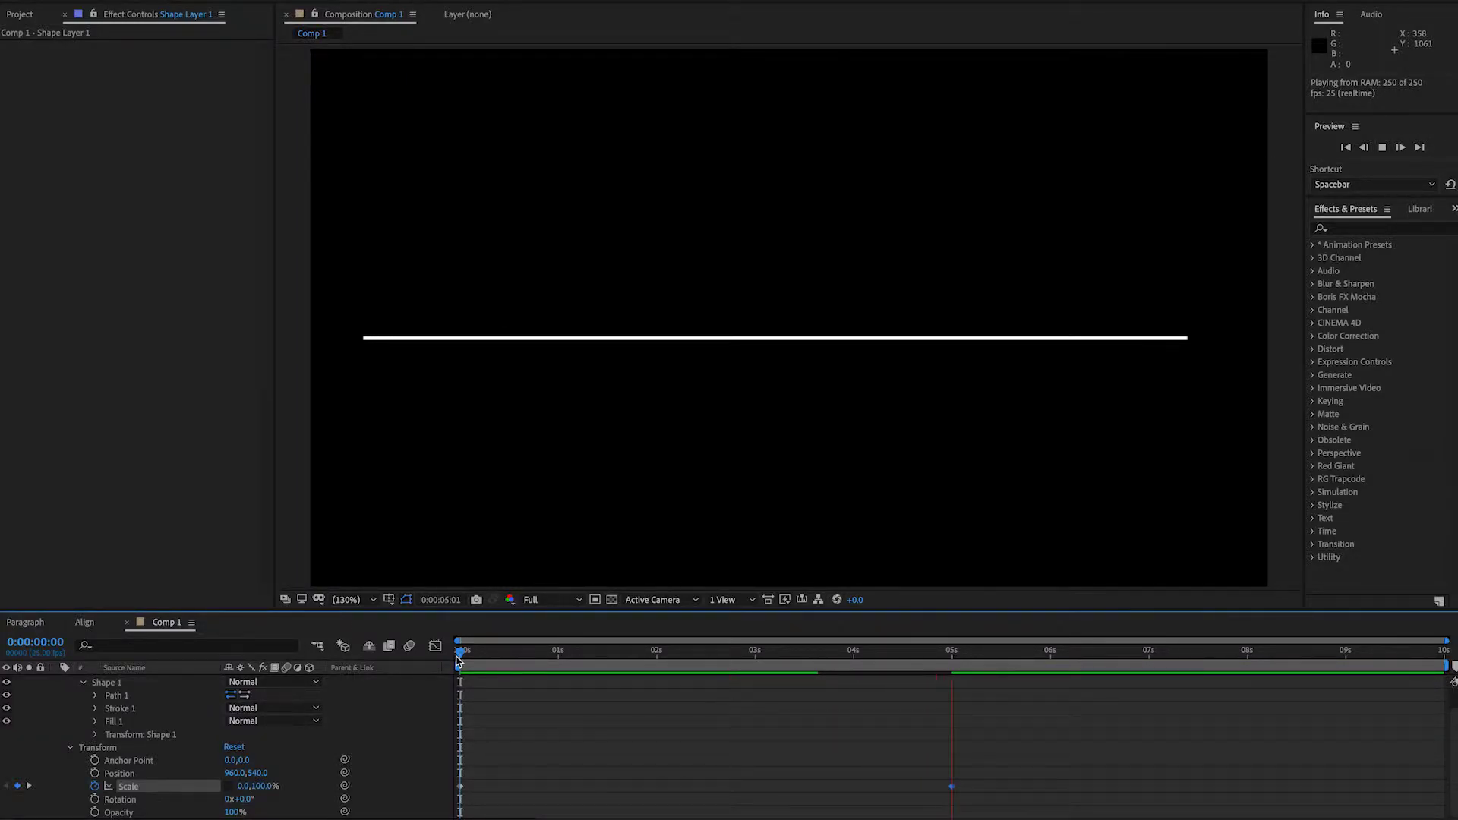
{"action": "key", "text": "space"}
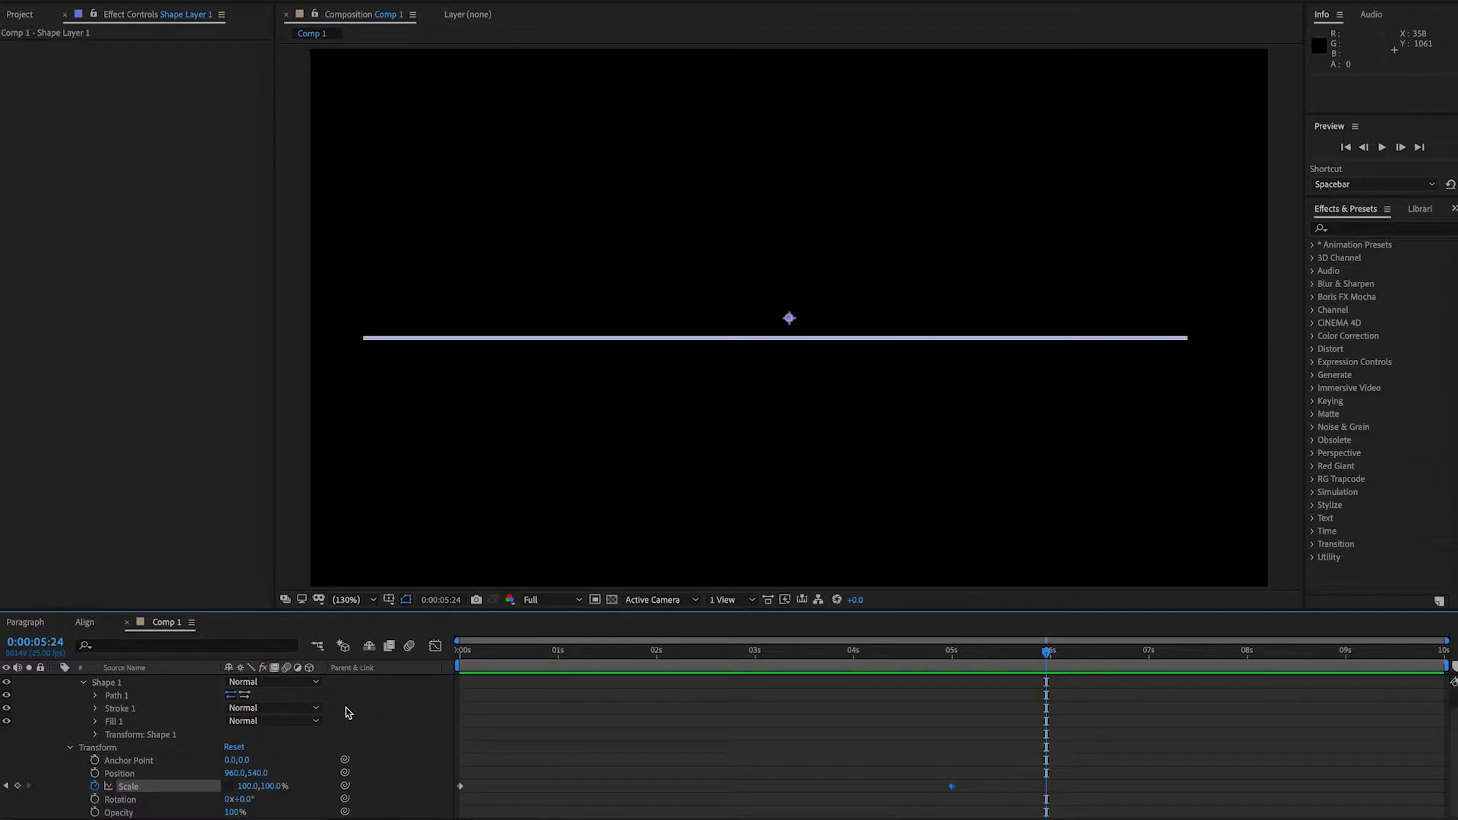